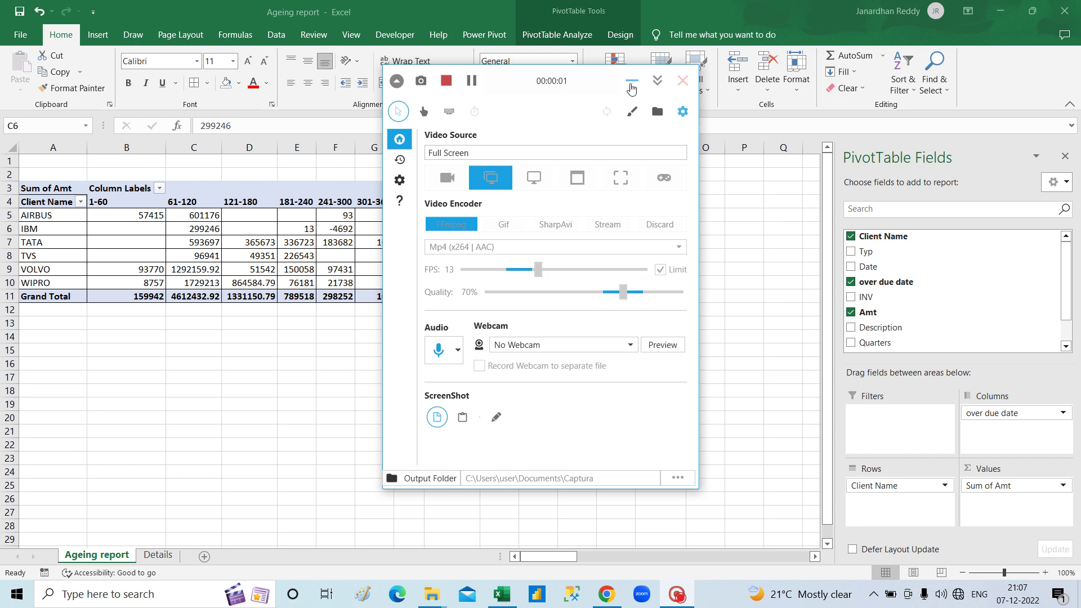
Deselect the ageing pivot table and switch to the Details invoice sheet.
click(631, 89)
click(374, 342)
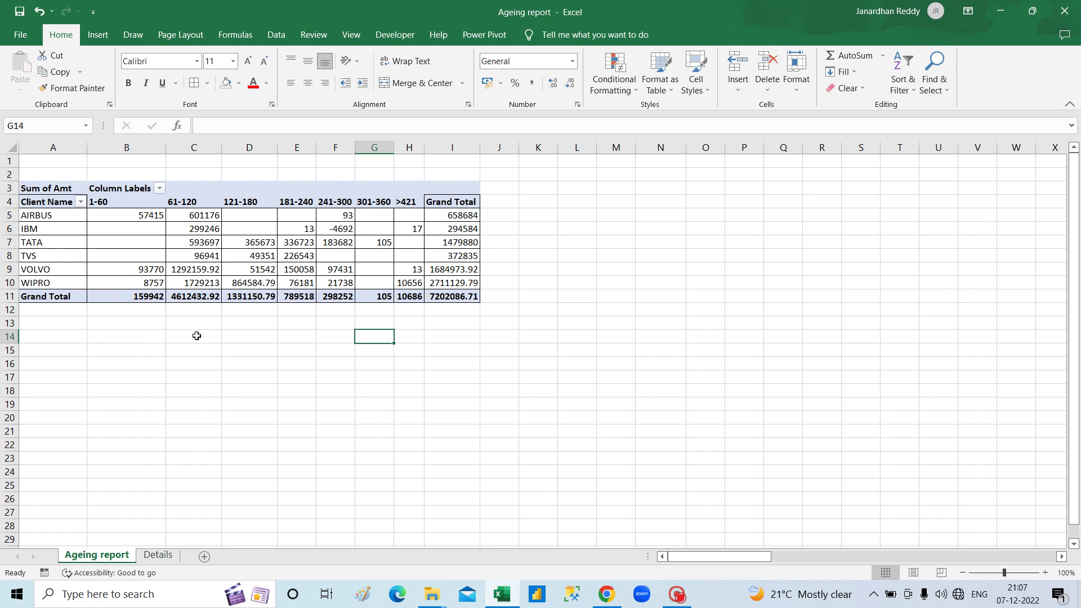
click(158, 555)
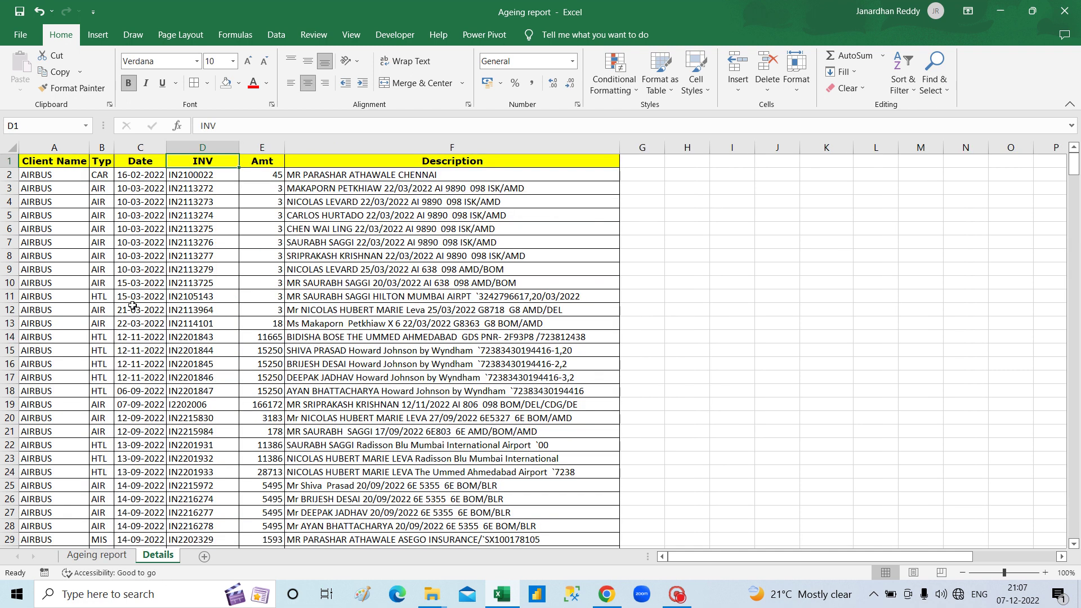
click(50, 241)
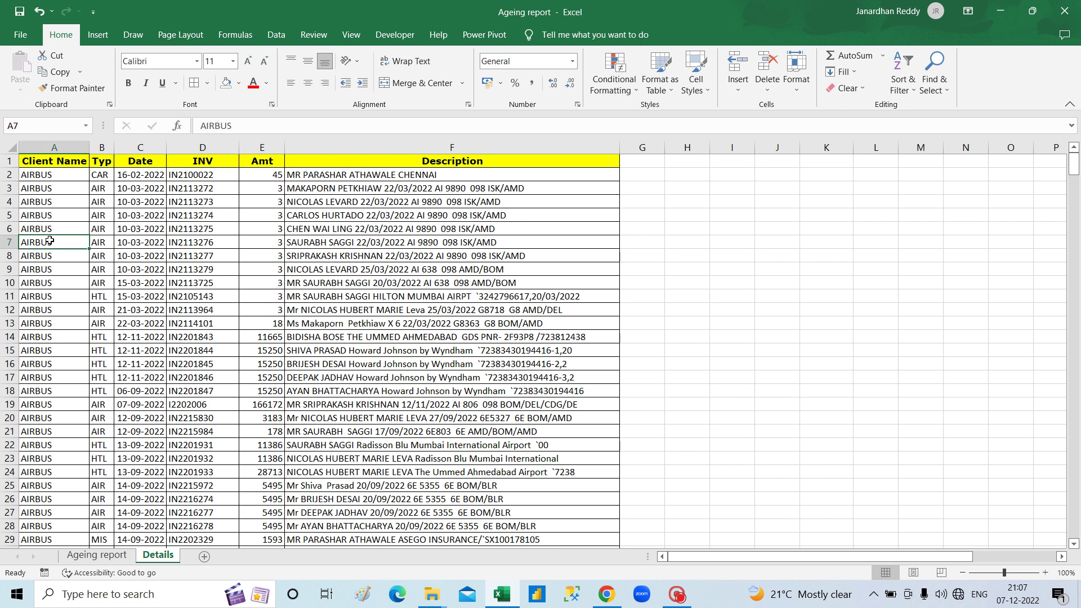
key(Up)
key(Up)
key(Up)
key(Up)
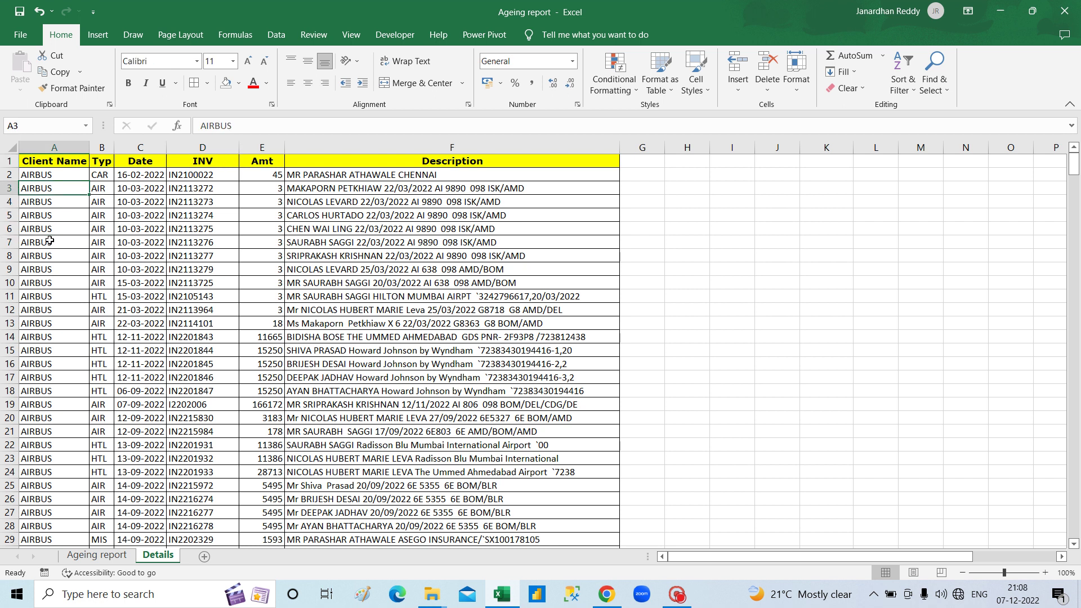
key(Up)
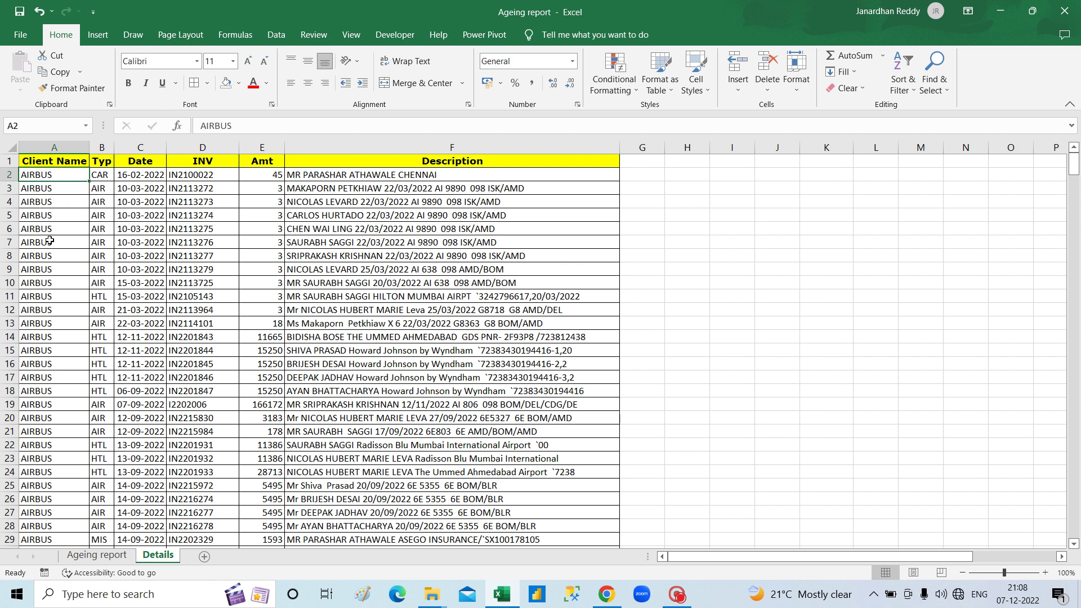
key(Right)
key(Right)
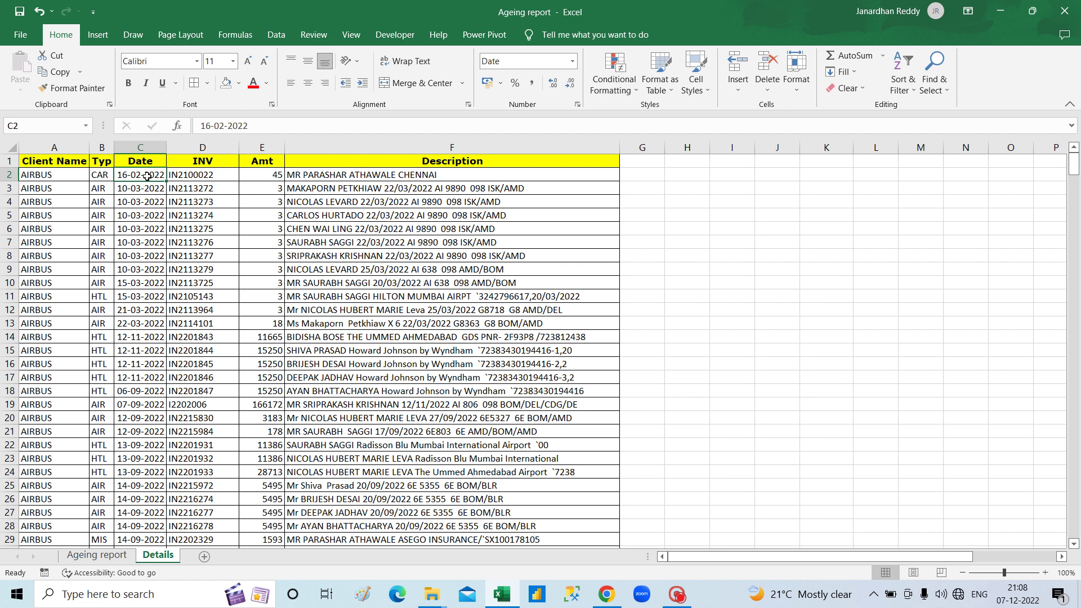
click(50, 148)
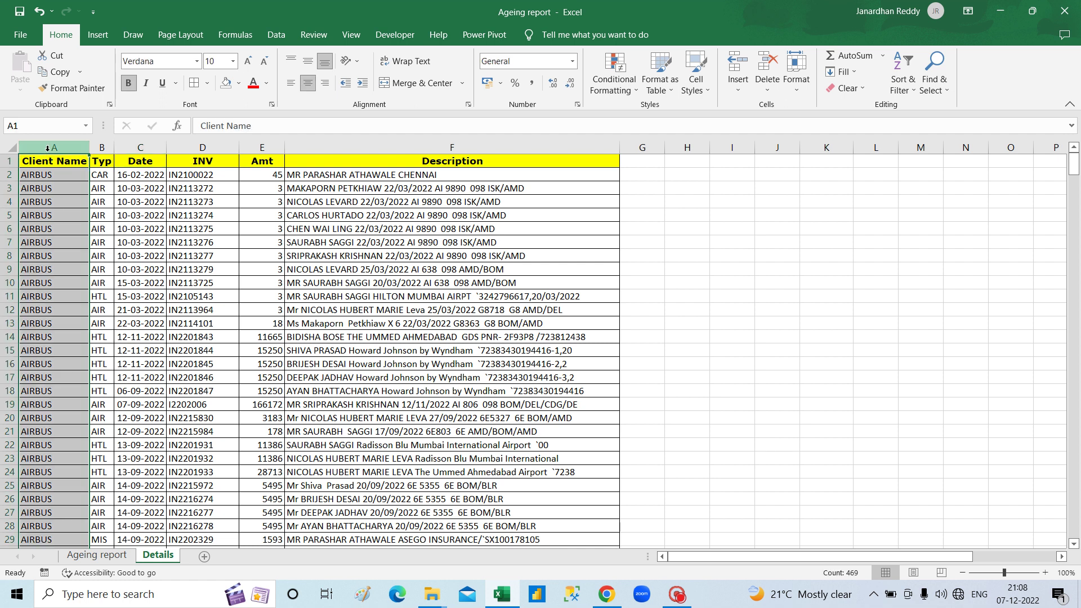
click(102, 148)
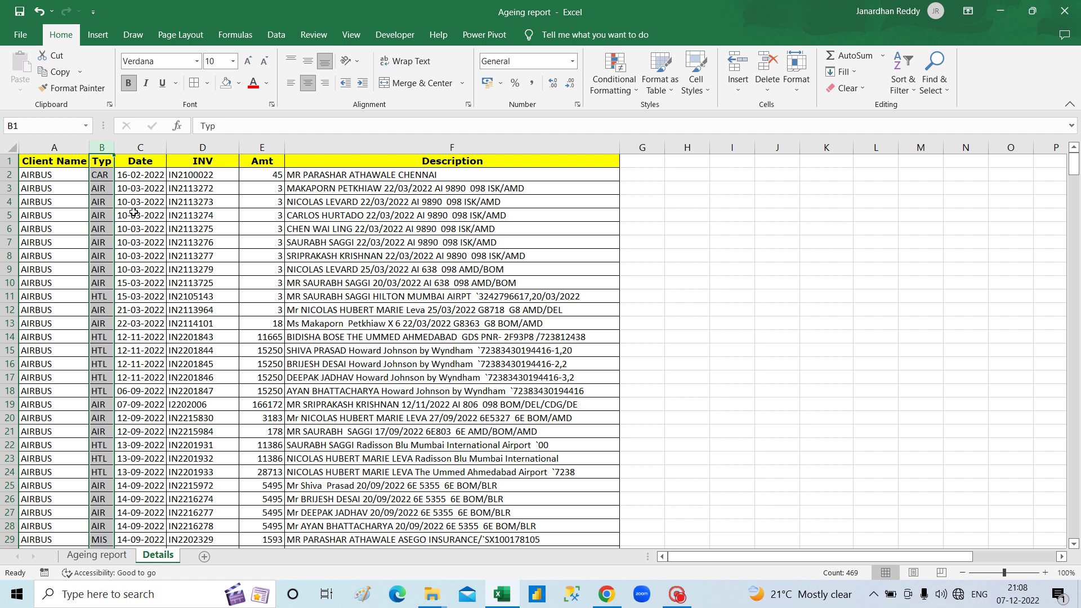
click(101, 185)
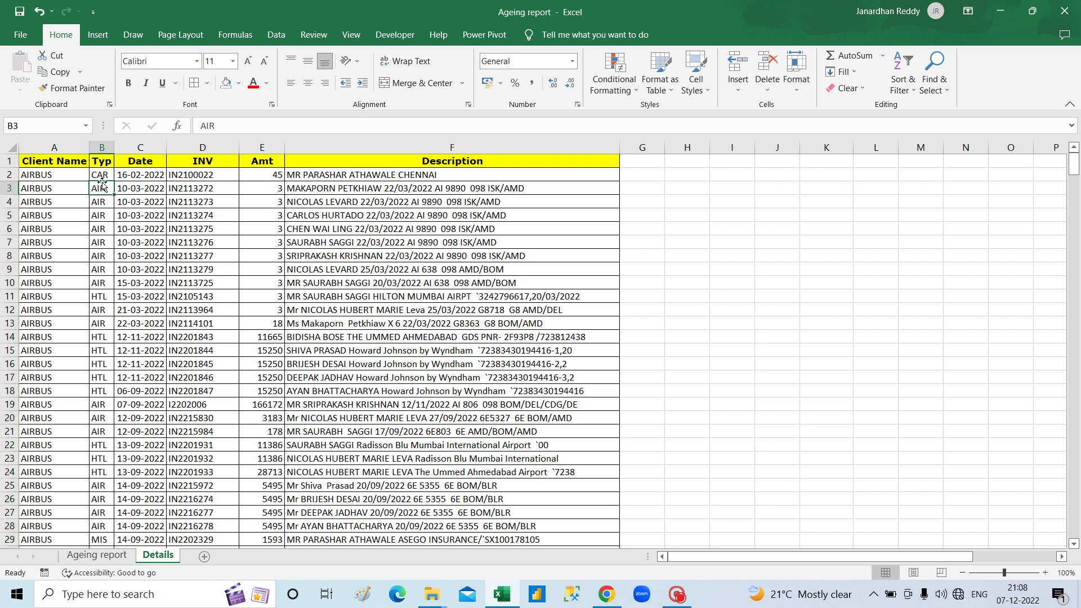
key(Down)
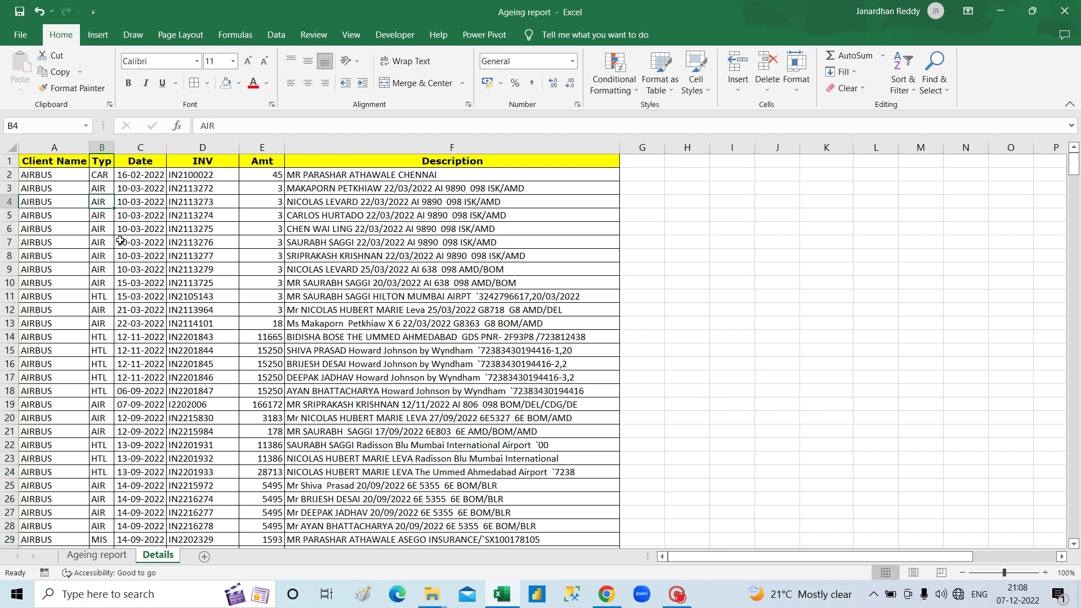
key(Down)
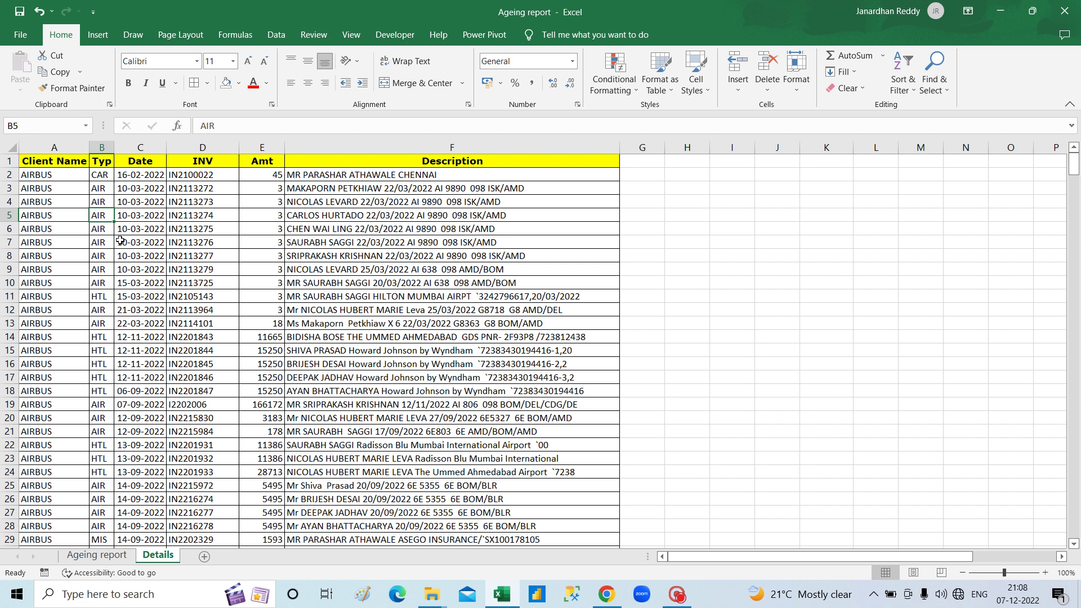
key(Up)
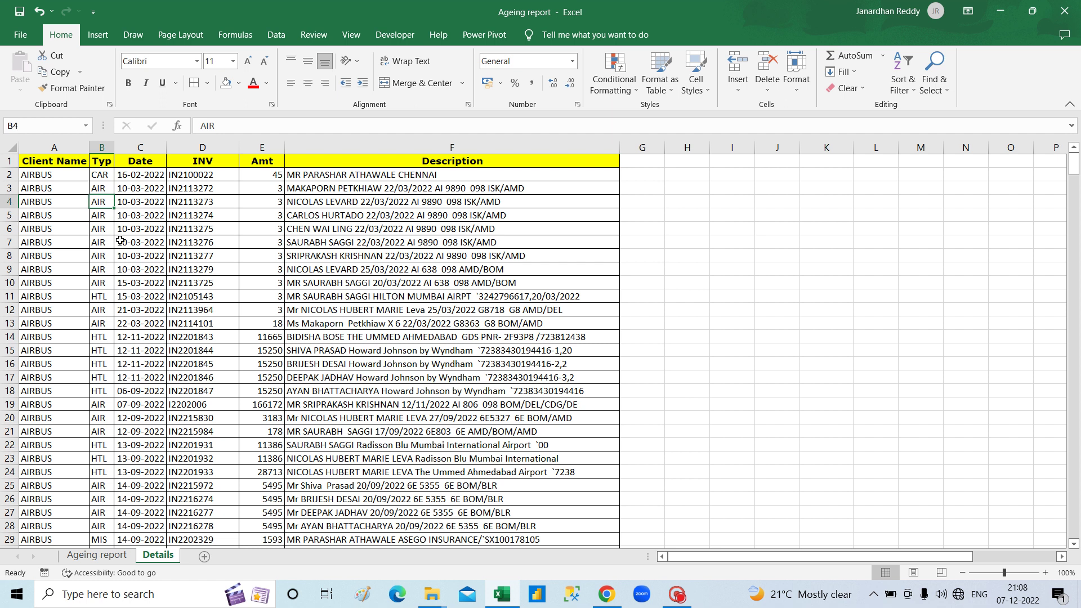
key(Right)
key(Up)
key(Up)
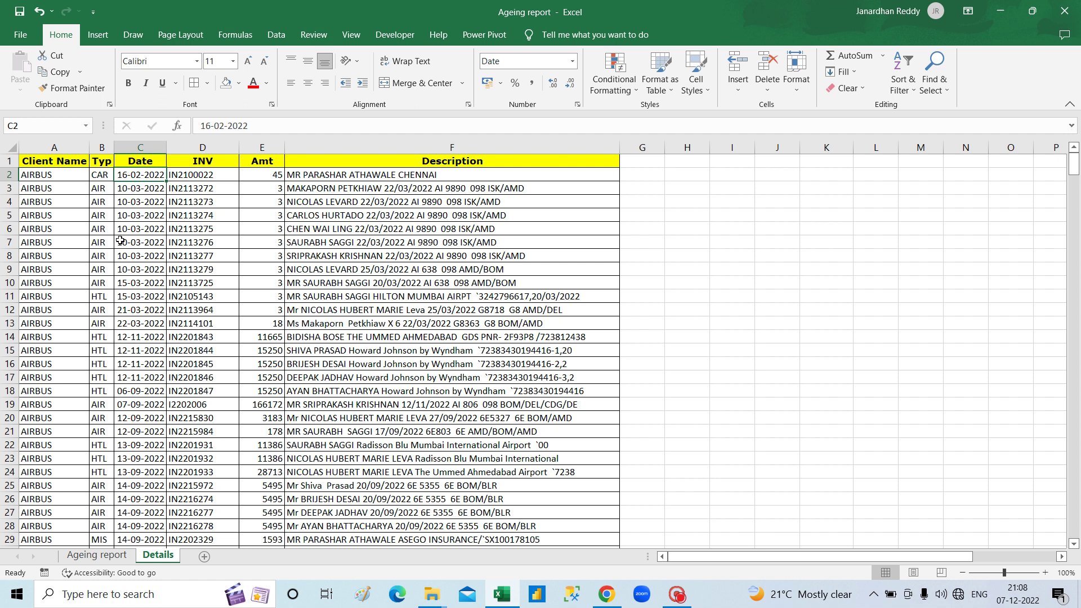
key(Right)
key(Right)
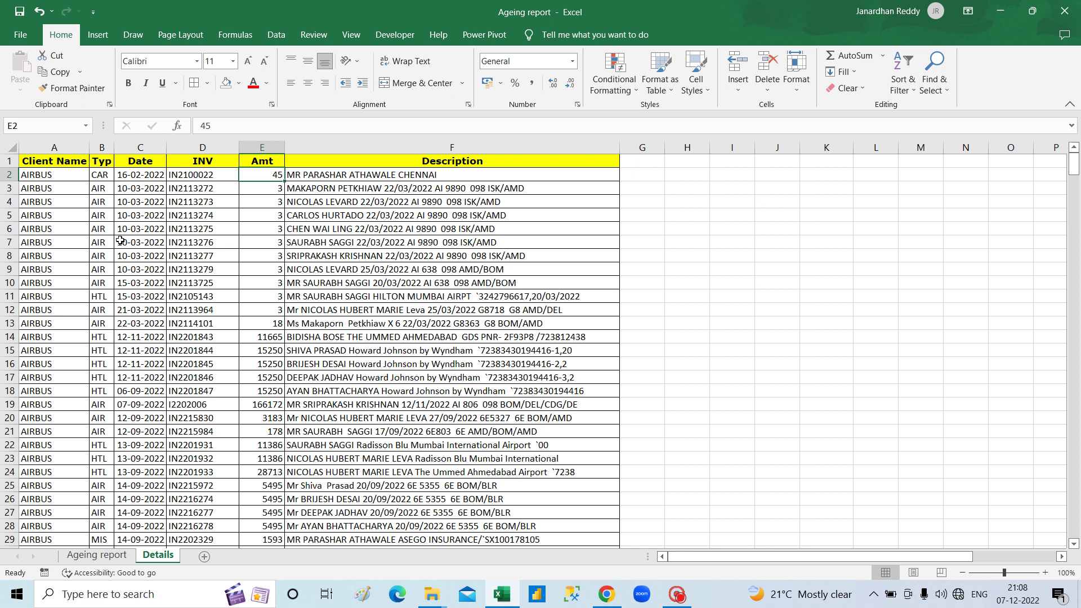
key(Down)
key(Up)
key(Left)
key(Right)
key(Right)
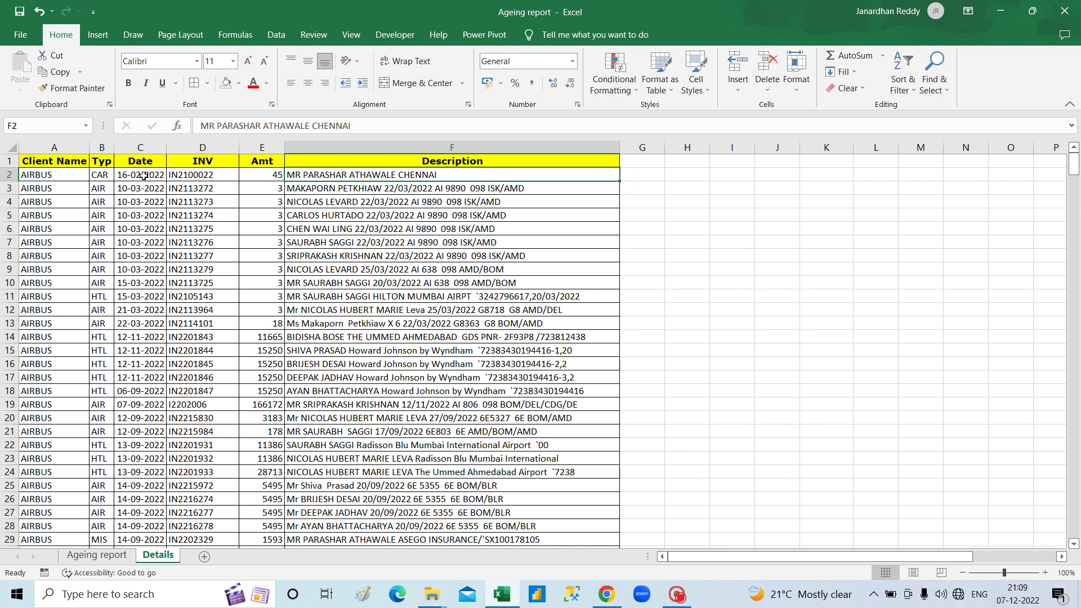
click(141, 175)
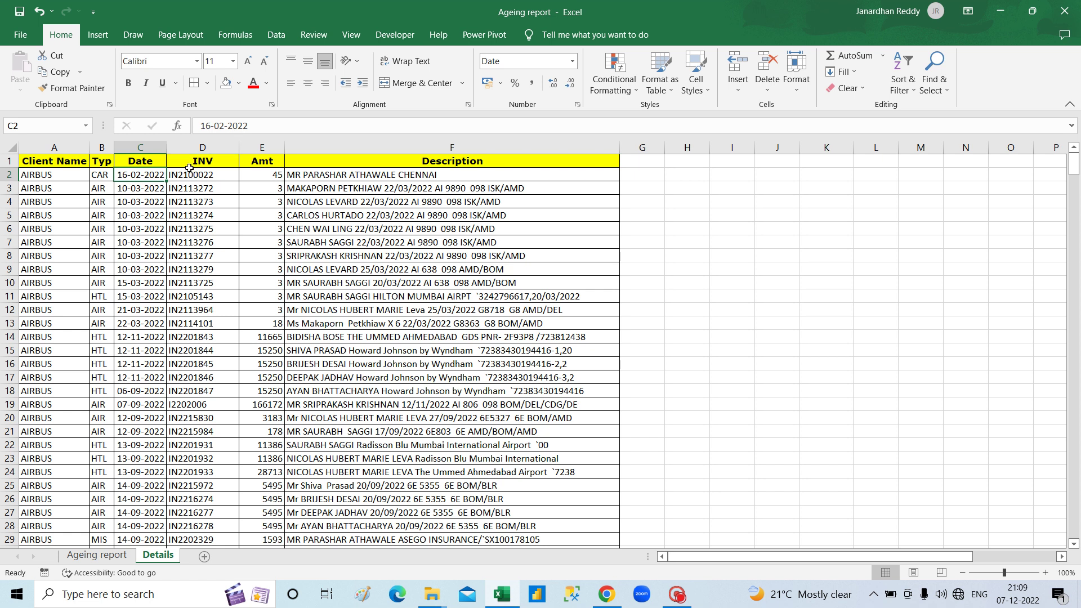
click(201, 148)
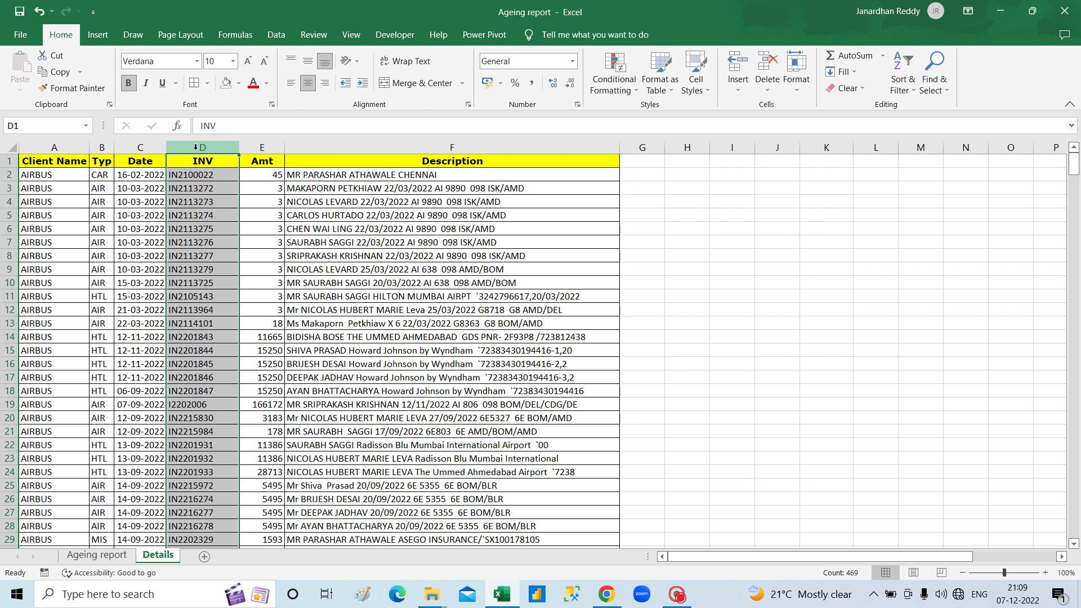
Insert an 'over due dates' column D before INV and autofit its width.
right_click(197, 149)
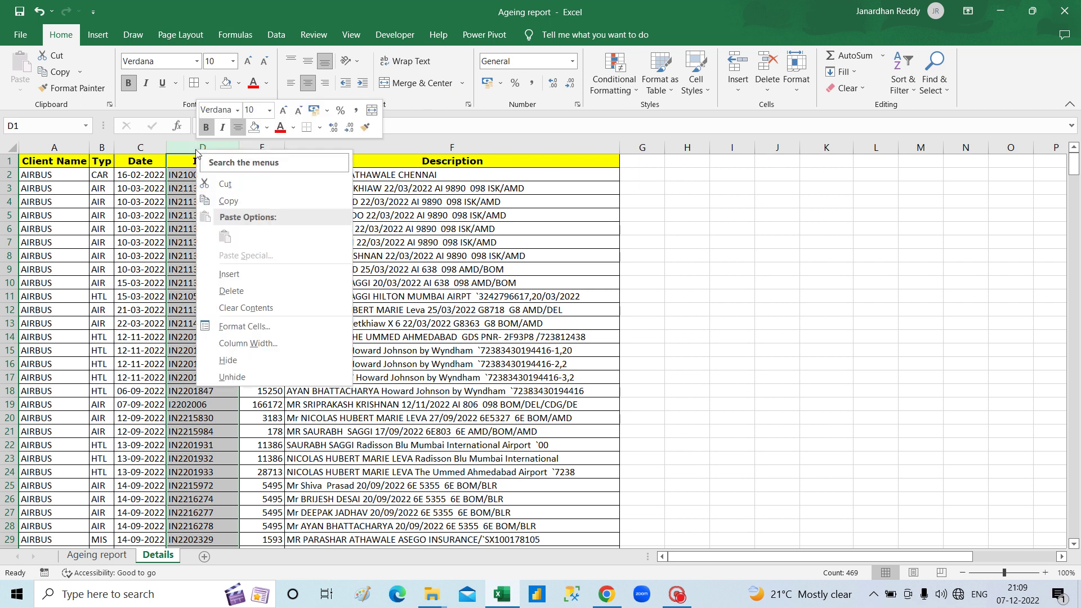
click(230, 274)
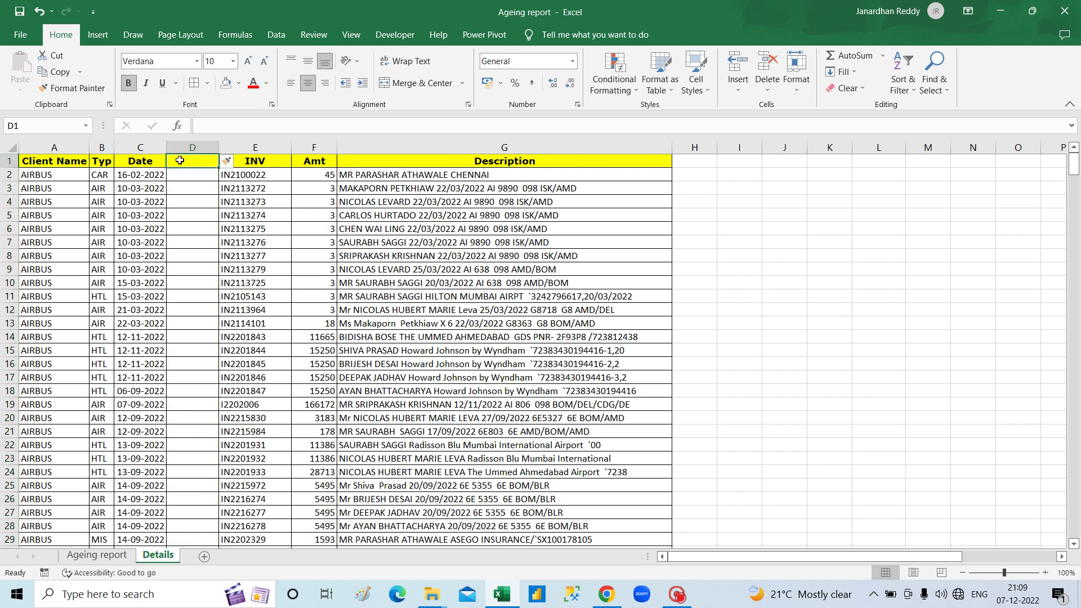
text(ove)
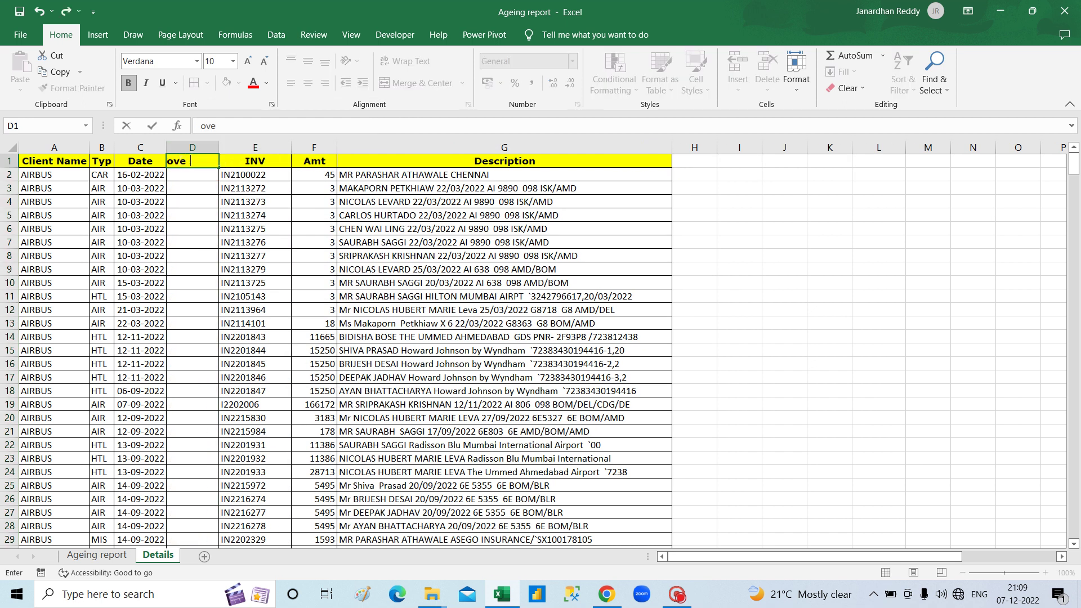
text(r du)
text(e dates)
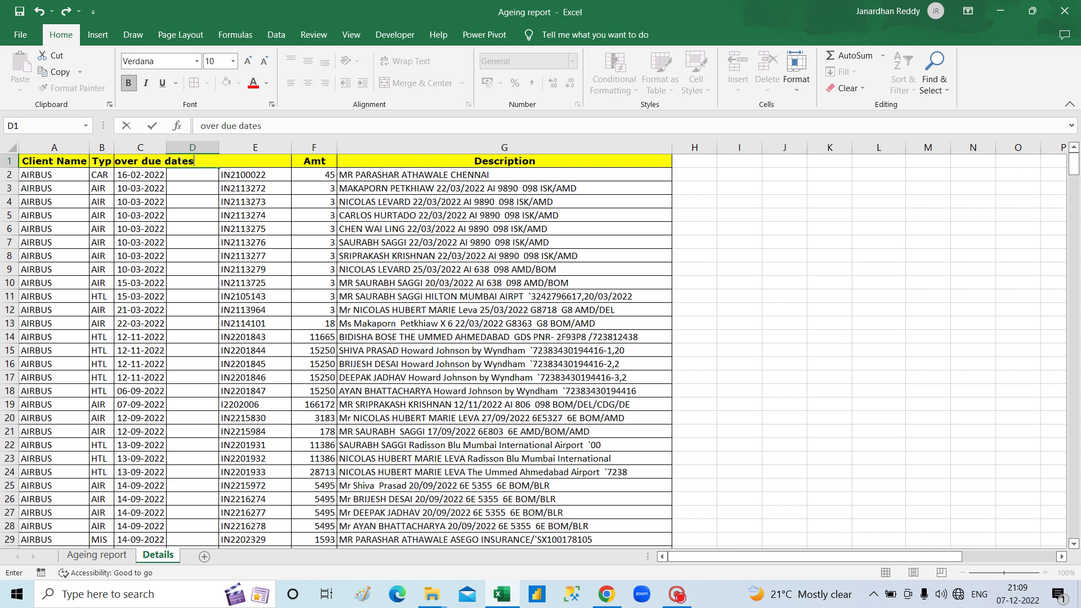
key(Return)
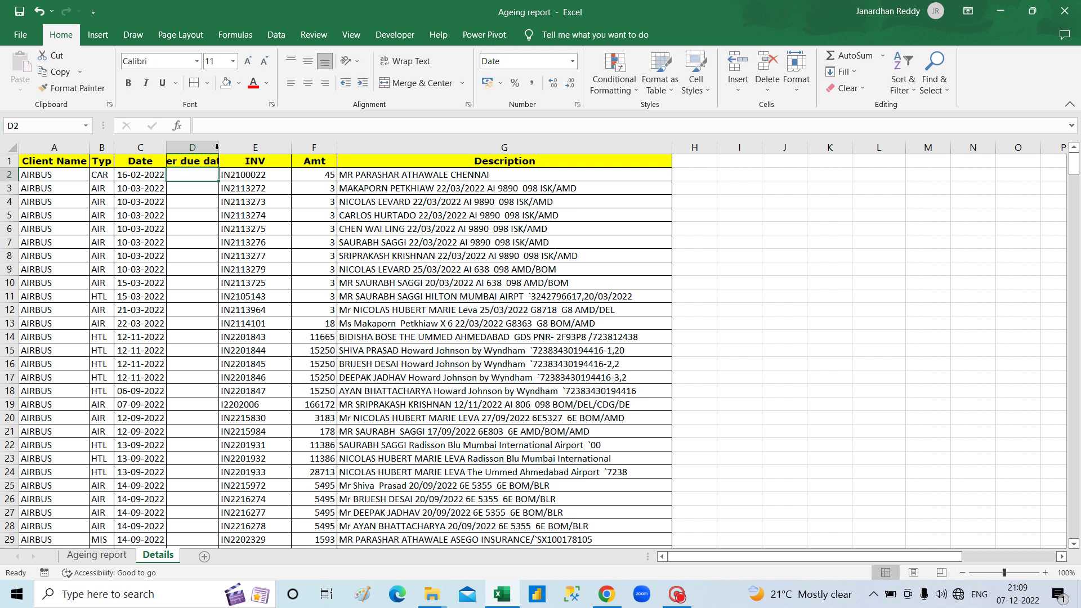
double_click(218, 148)
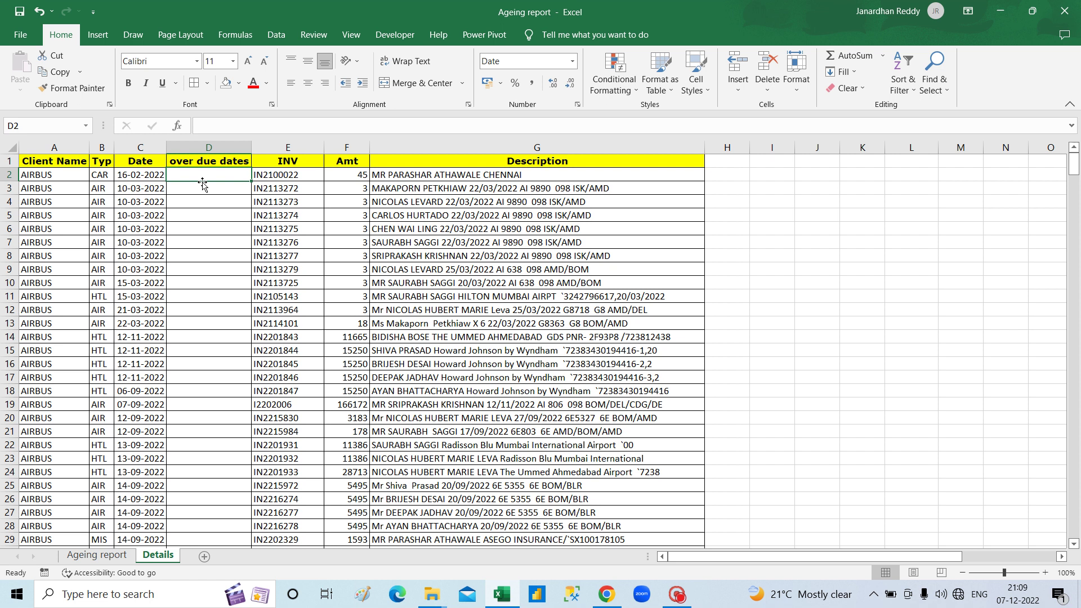
text(=tod)
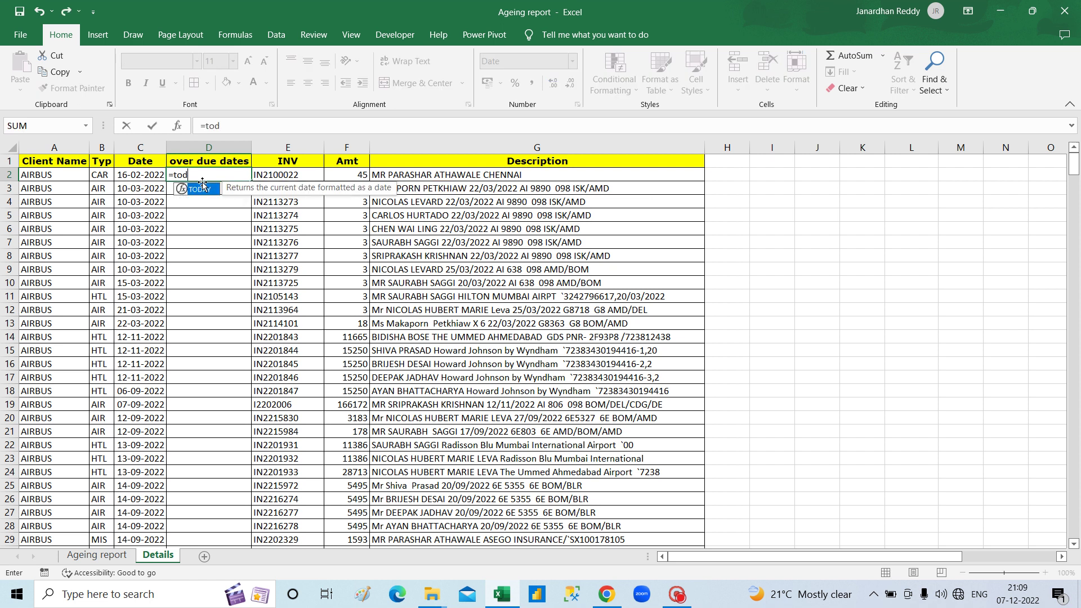
text(a)
Enter the formula =TODAY()-C2 in D2 to count days since the invoice date.
key(Tab)
text())
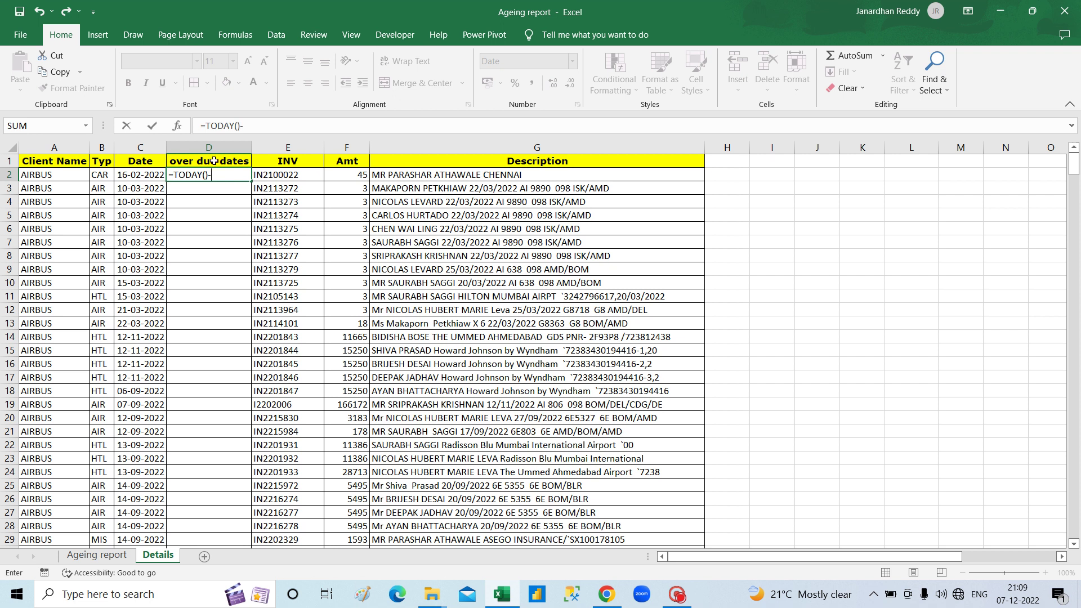
key(BackSpace)
key(Return)
click(206, 172)
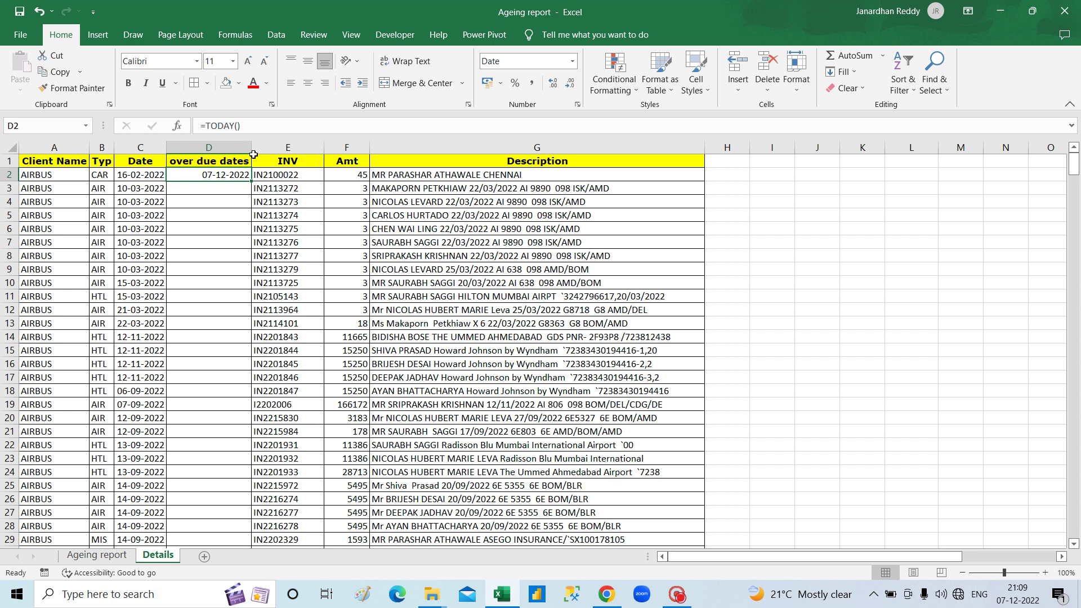
key(F2)
text(-)
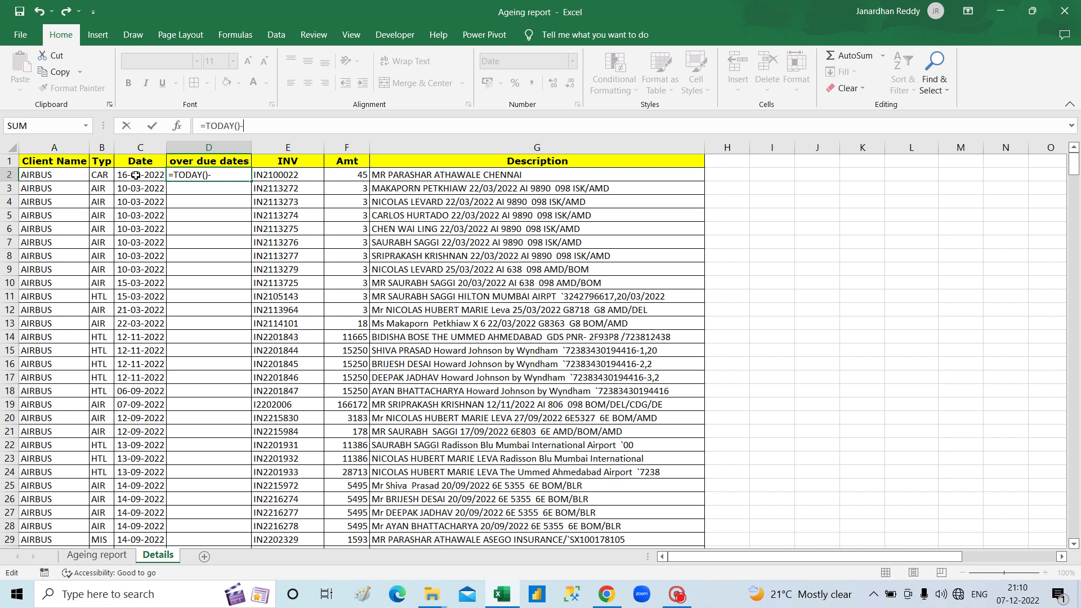
click(135, 175)
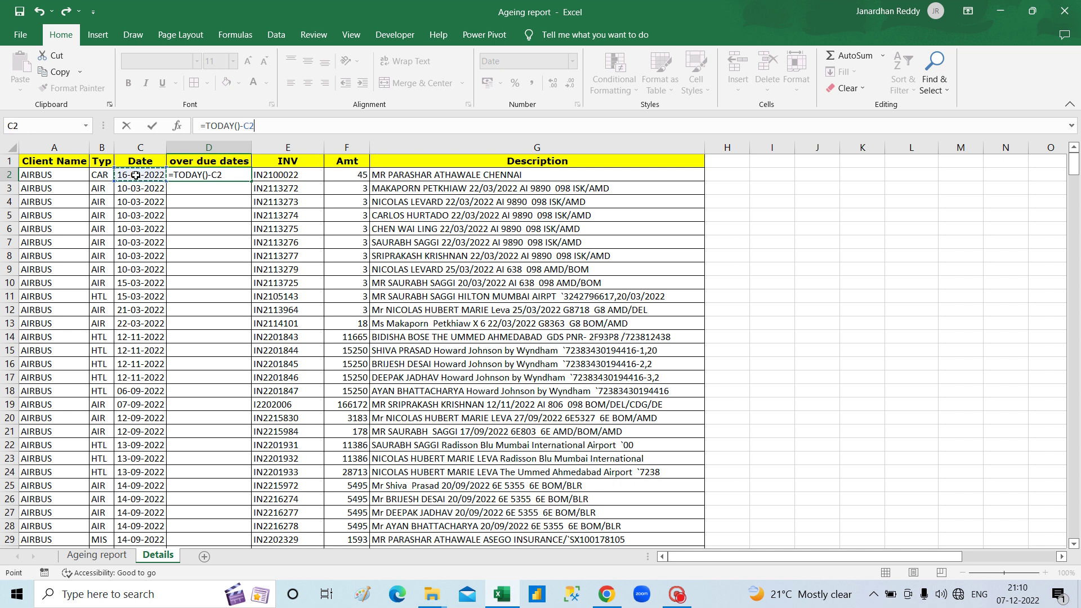
key(Return)
click(233, 178)
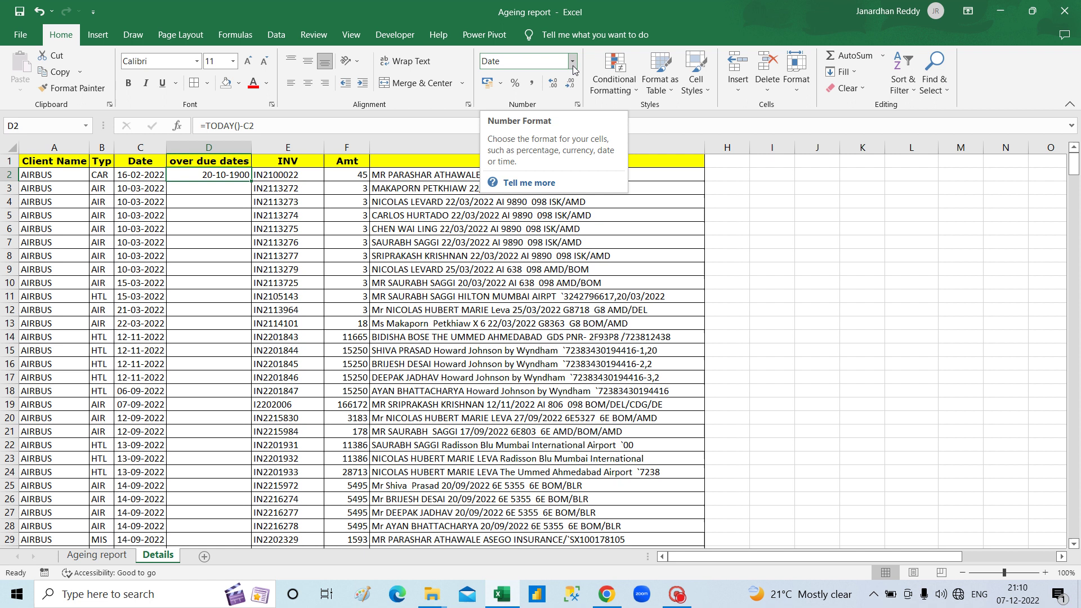
Format D2 as a plain Number with no decimal places.
click(573, 65)
click(543, 150)
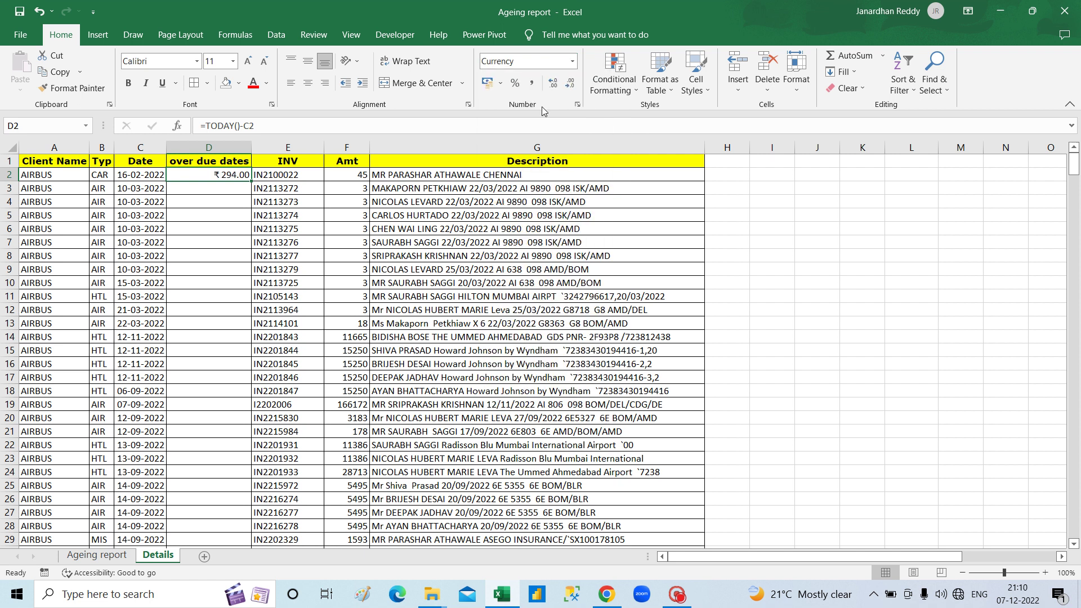
click(572, 62)
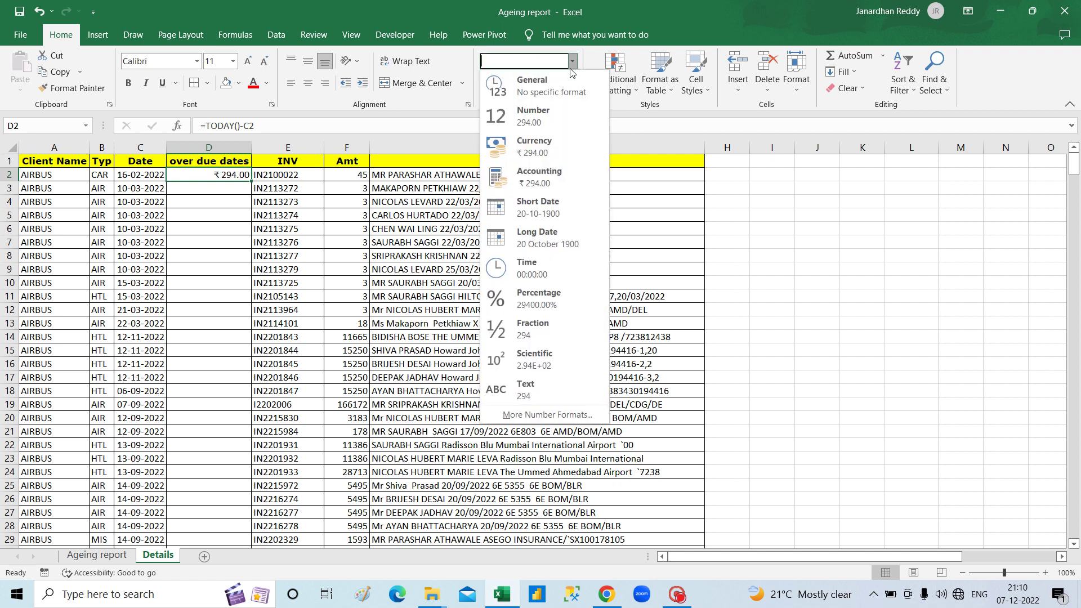
click(532, 115)
click(572, 84)
click(572, 83)
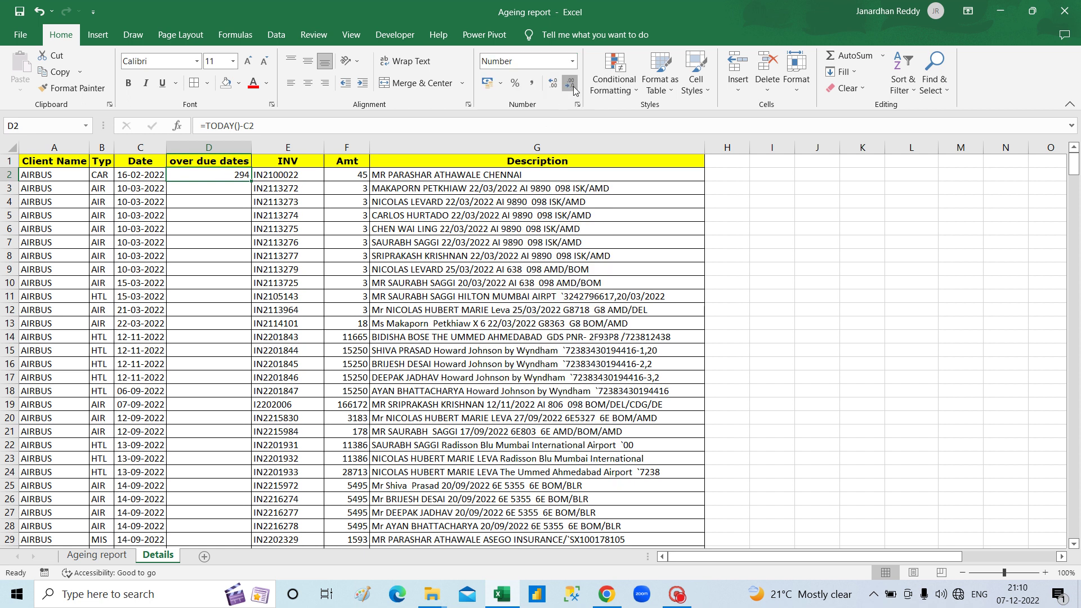
Fill the day-count formula down column D from D2 to D469.
click(153, 217)
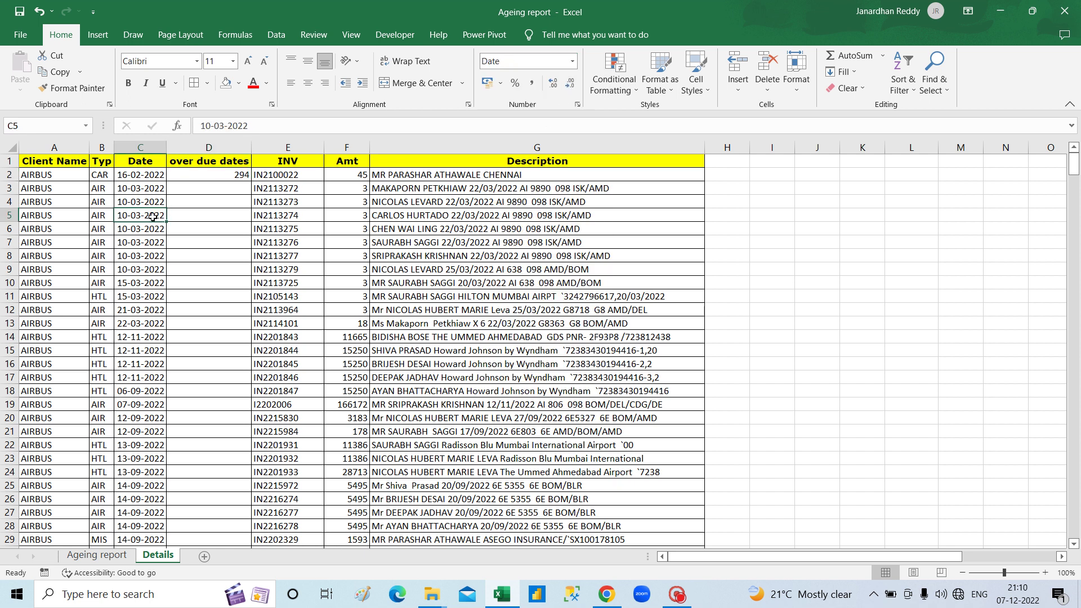
key(ctrl+Down)
key(Right)
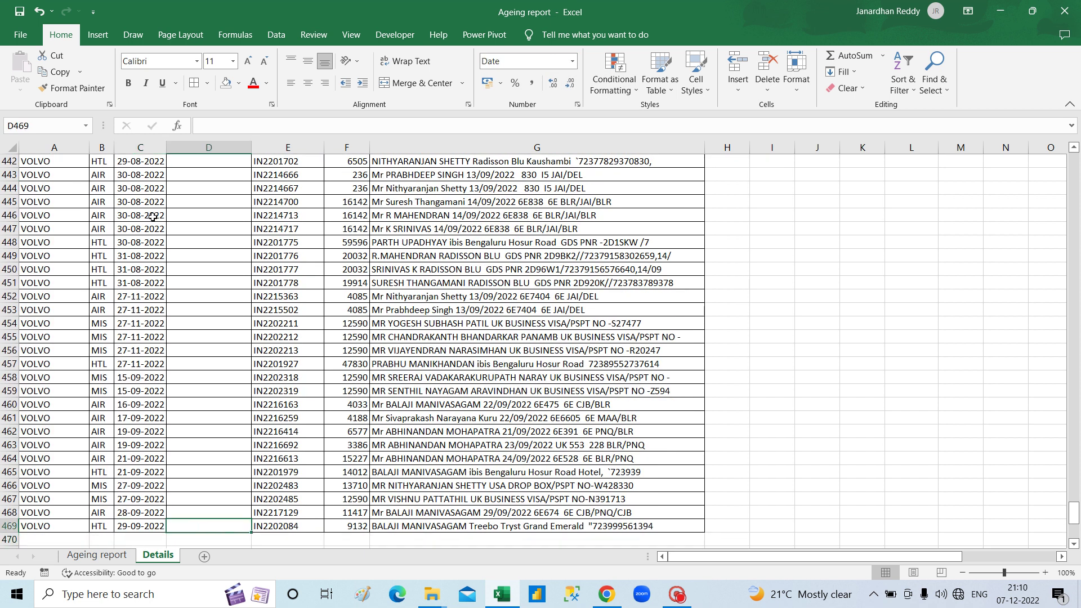
key(ctrl+shift+Up)
key(ctrl+d)
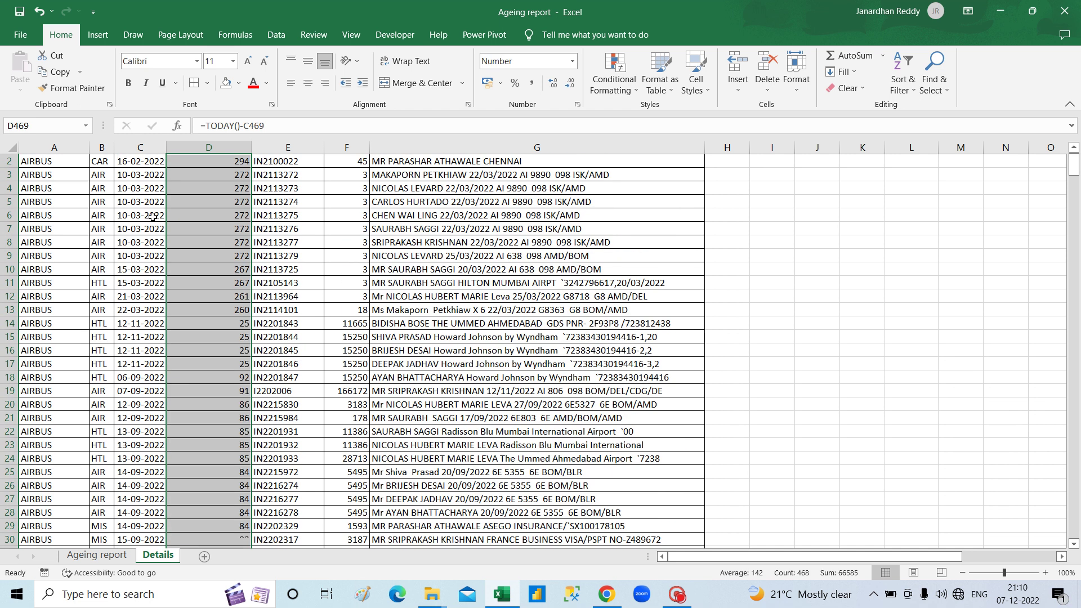
key(Up)
key(Up)
key(Up)
Select and copy all the day counts in D2:D469.
key(ctrl+Up)
key(Down)
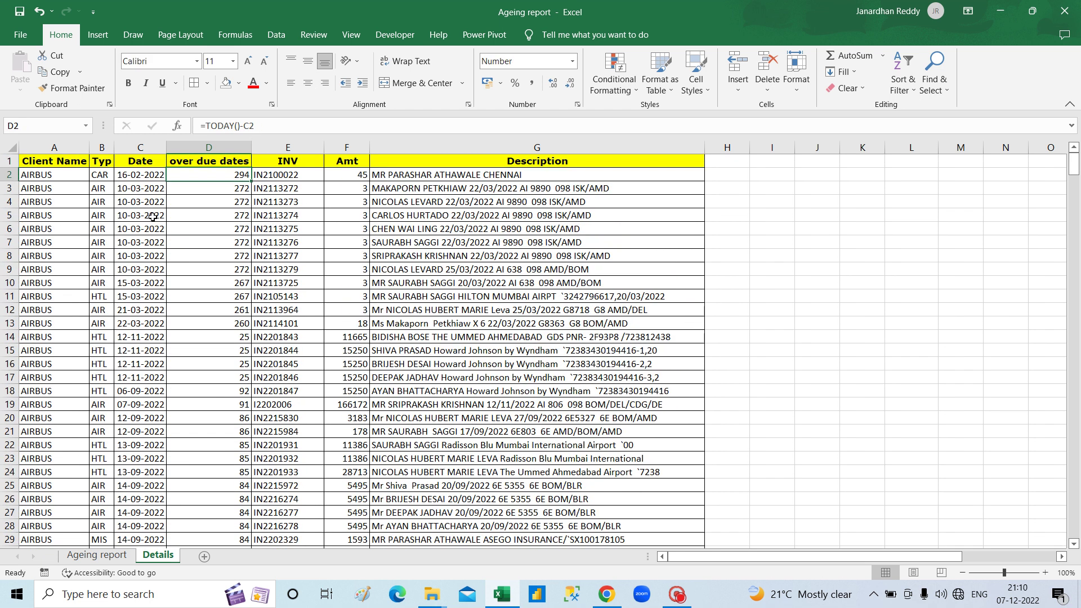
key(Left)
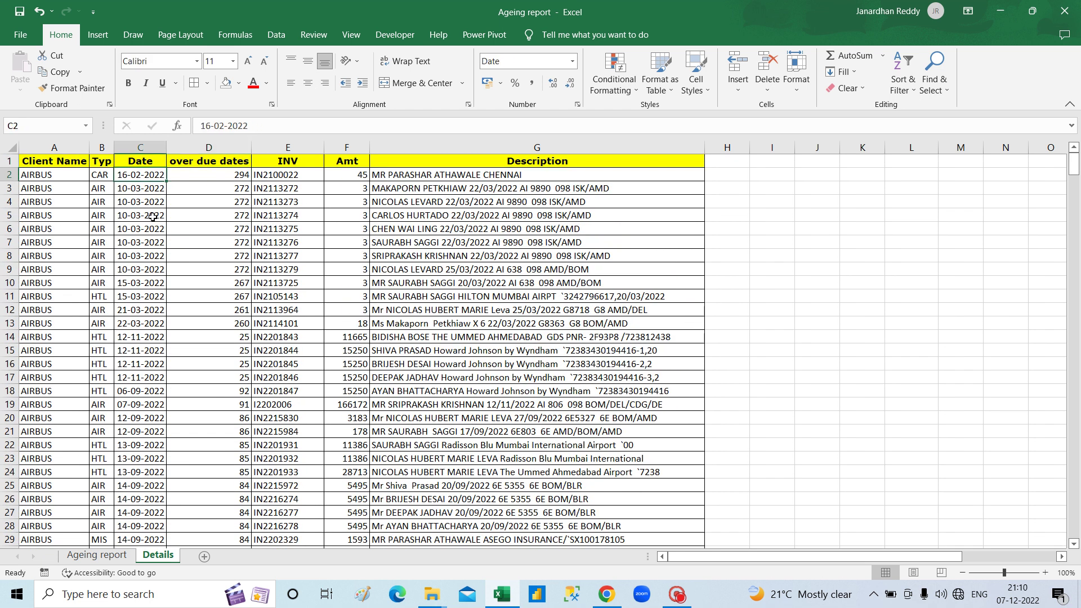
key(Up)
key(Down)
key(Right)
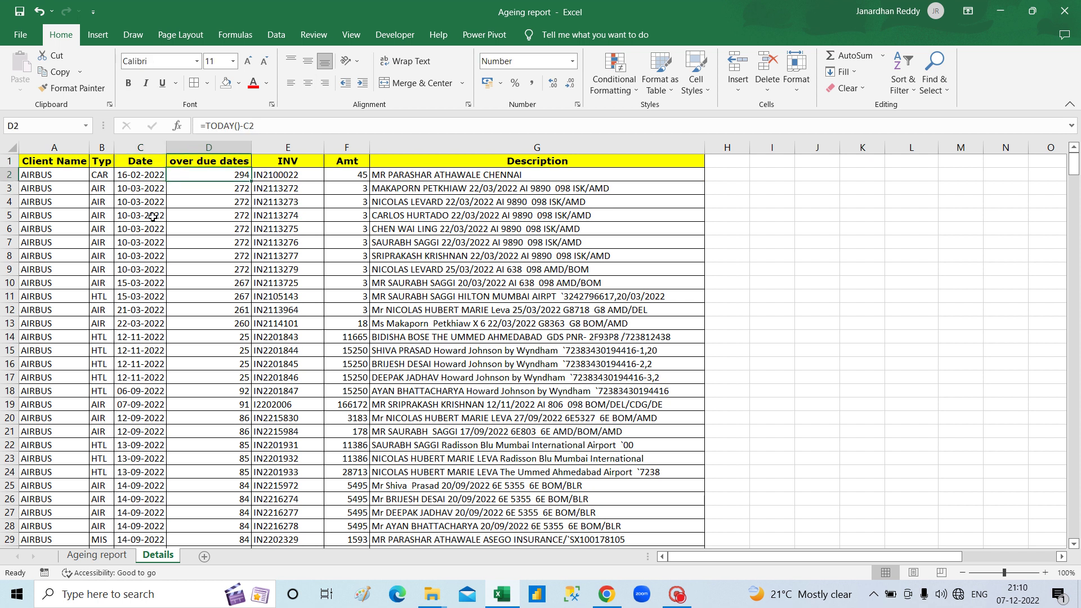
key(ctrl+shift+Down)
key(ctrl+q)
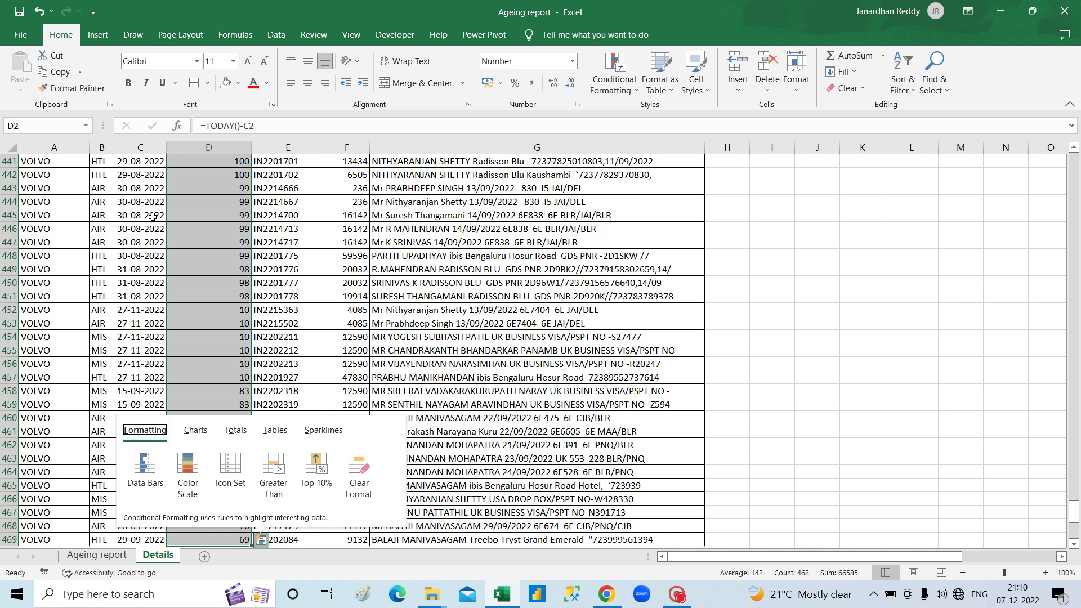
key(Escape)
key(ctrl+c)
key(ctrl+BackSpace)
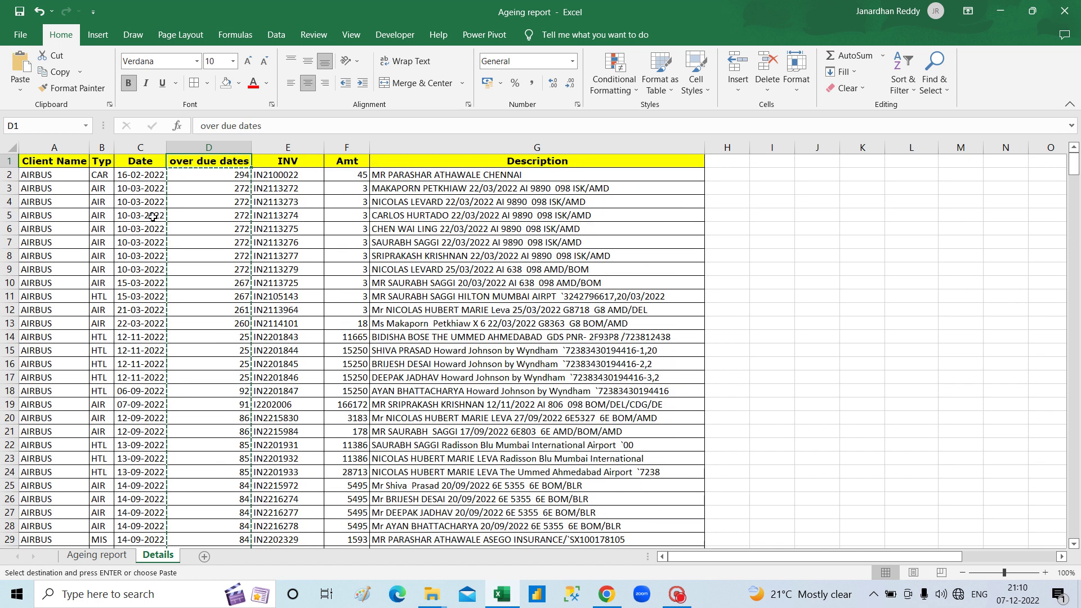
Paste the column D day counts back as static values and check the bottom rows.
right_click(233, 175)
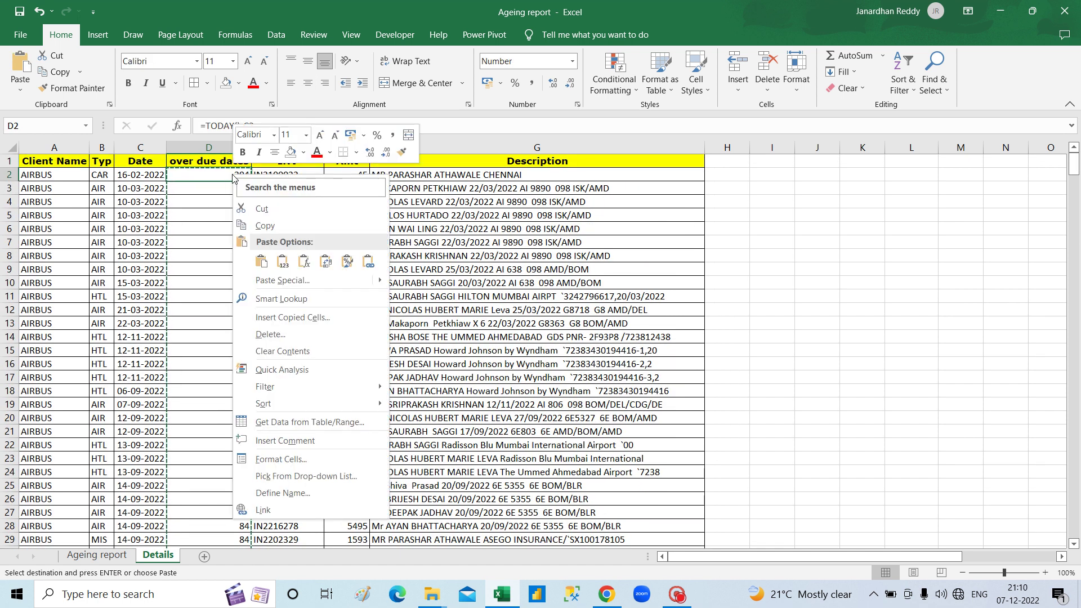
click(284, 263)
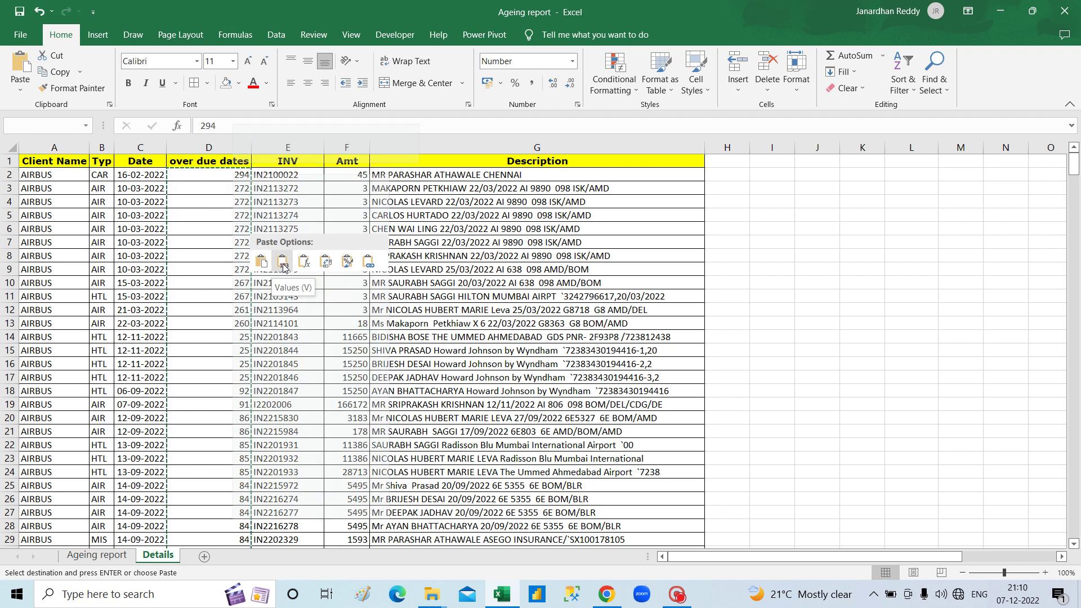
click(208, 230)
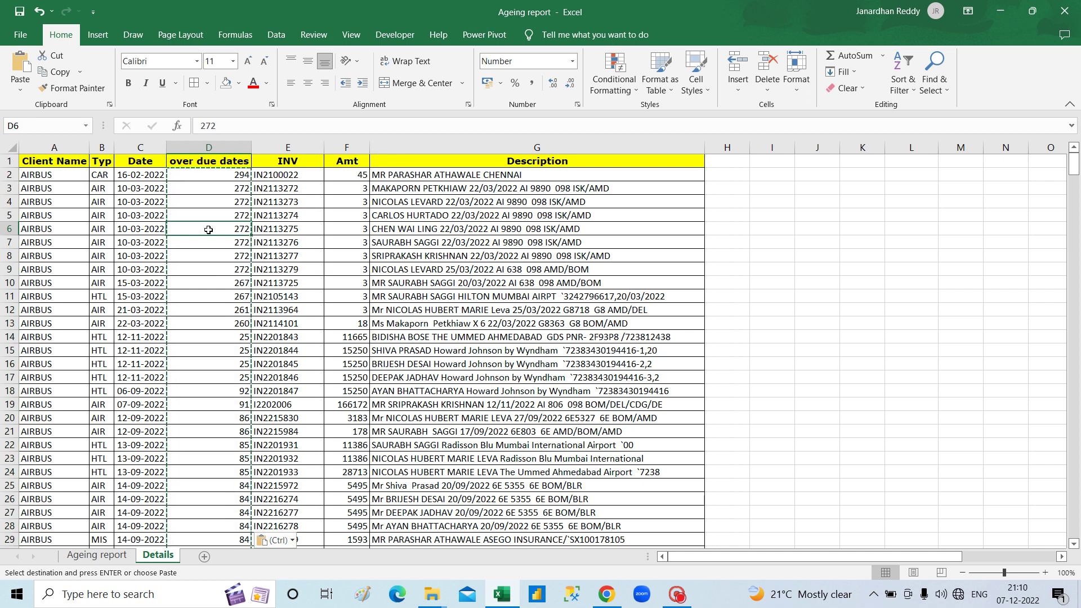
key(ctrl+Down)
key(Up)
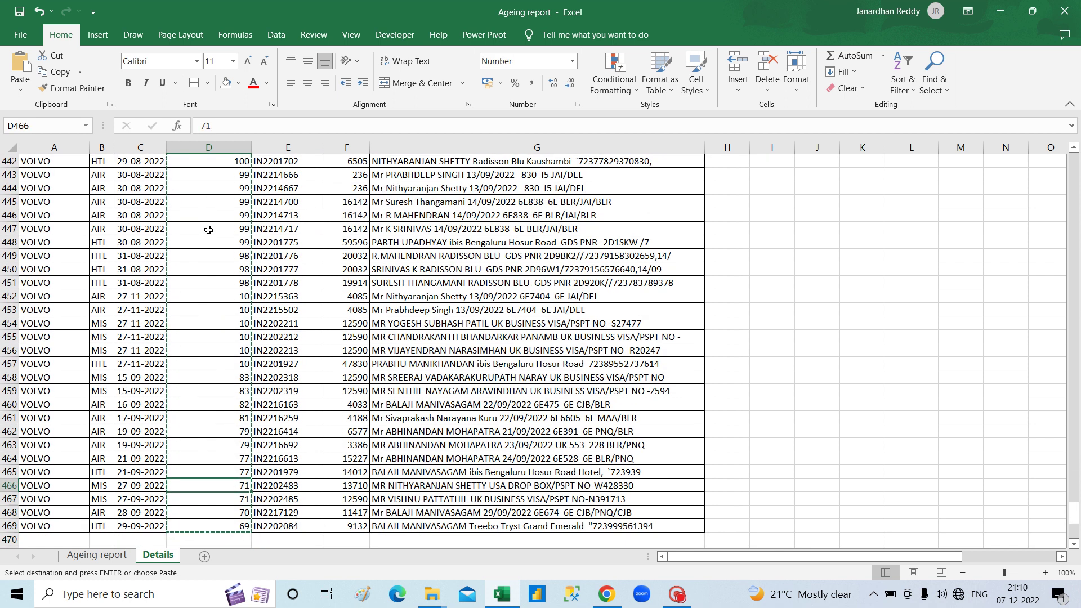
key(ctrl+v)
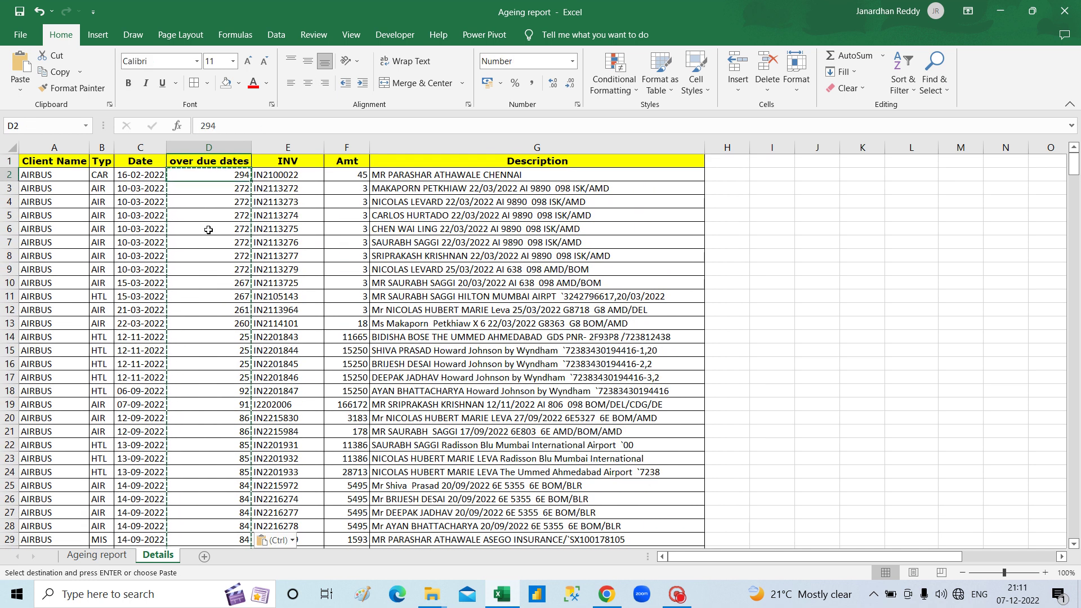
key(Down)
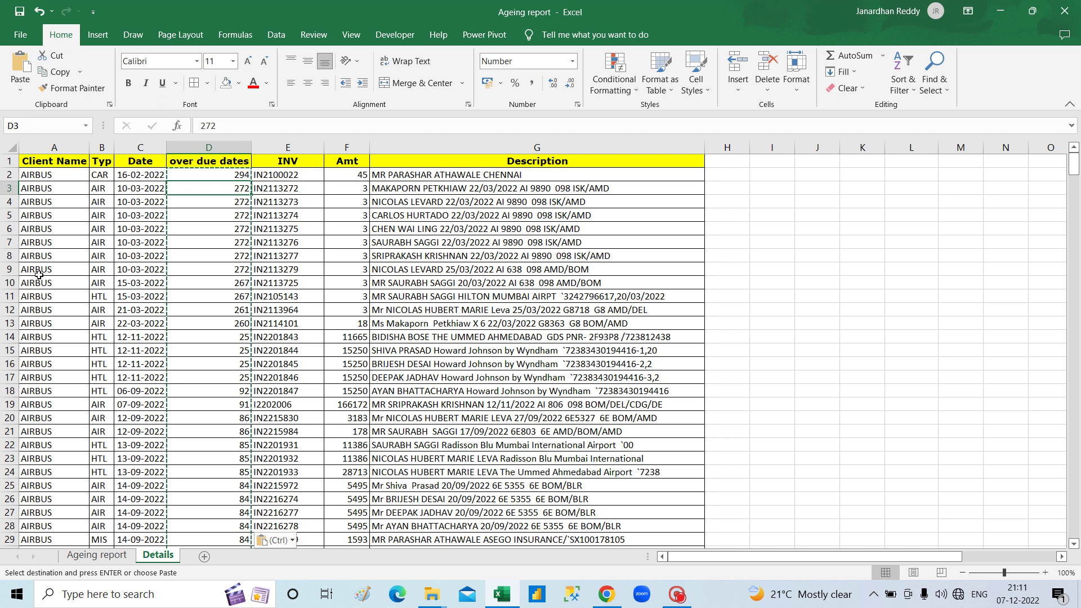
Select the Details table from the Client Name header in A1 to the last data row.
click(95, 555)
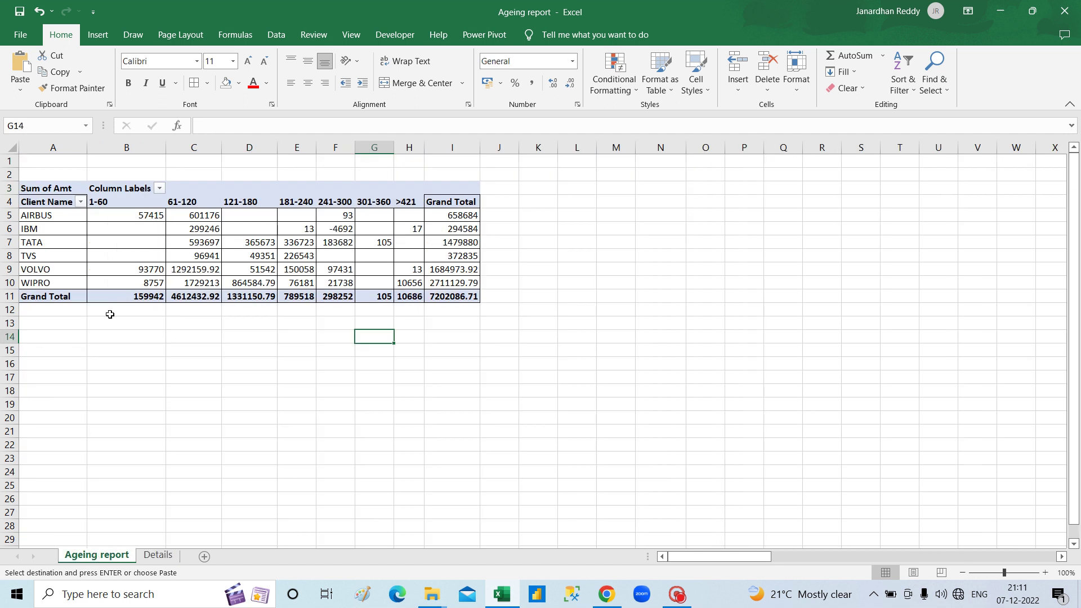
click(158, 555)
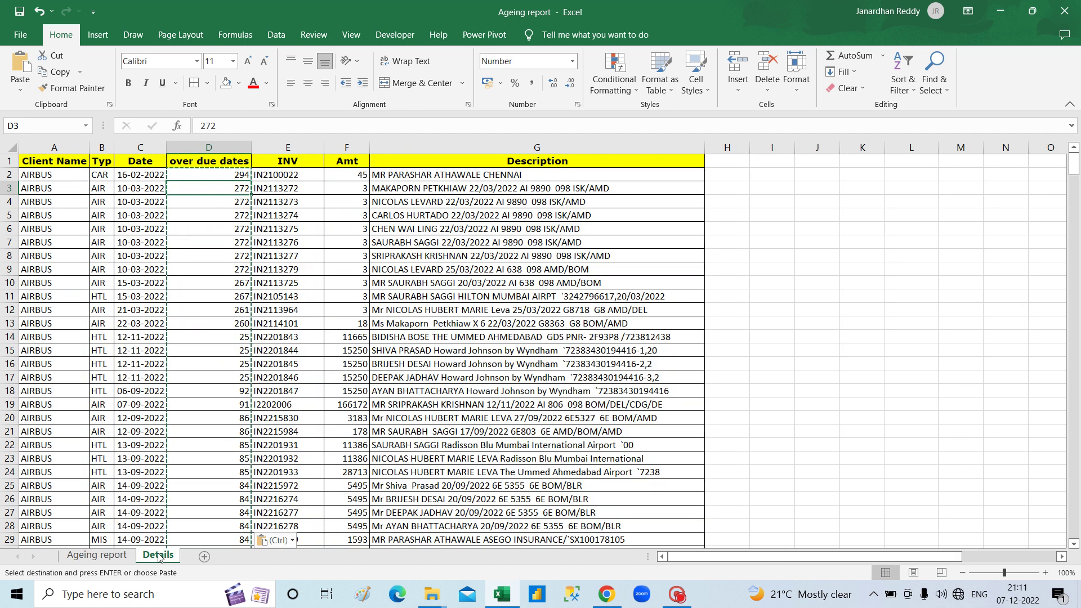
click(38, 164)
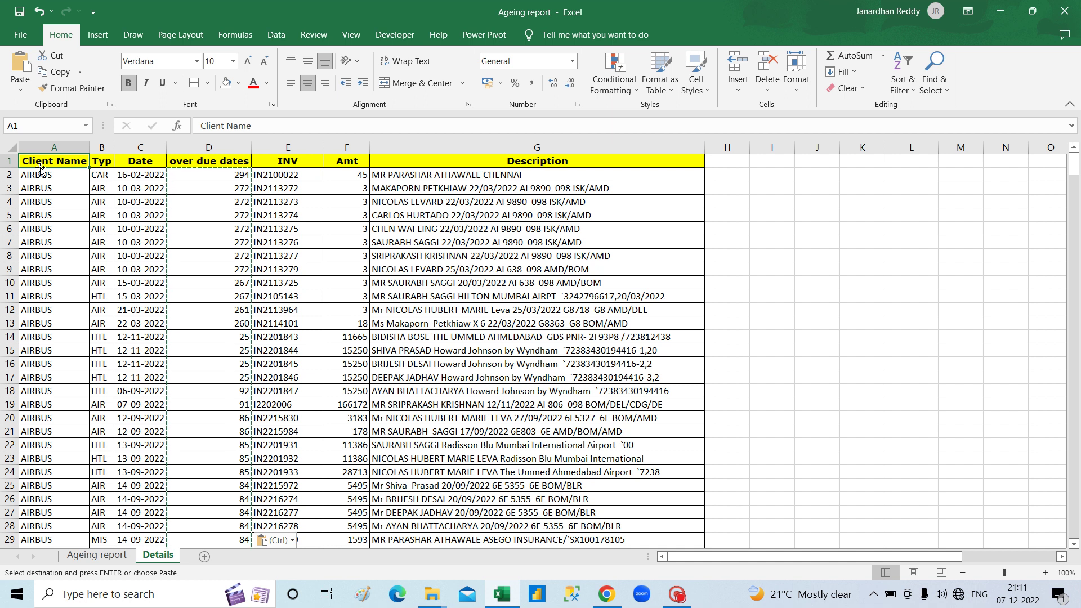
key(shift+Right)
key(shift+Right)
key(shift+Right)
key(shift+Right)
key(shift+Right)
key(shift+Right)
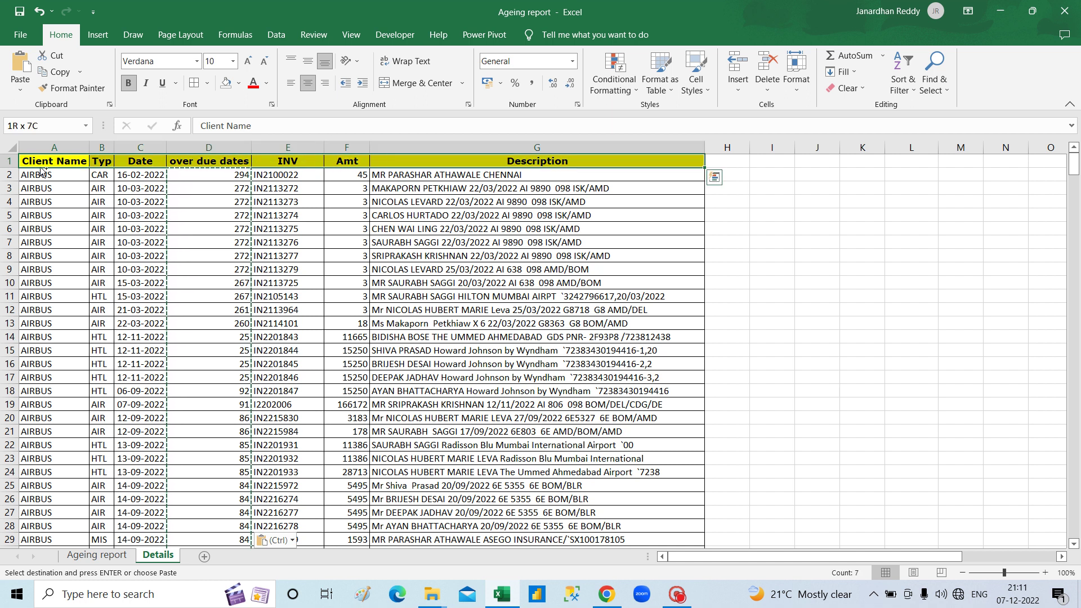
key(ctrl+shift+Down)
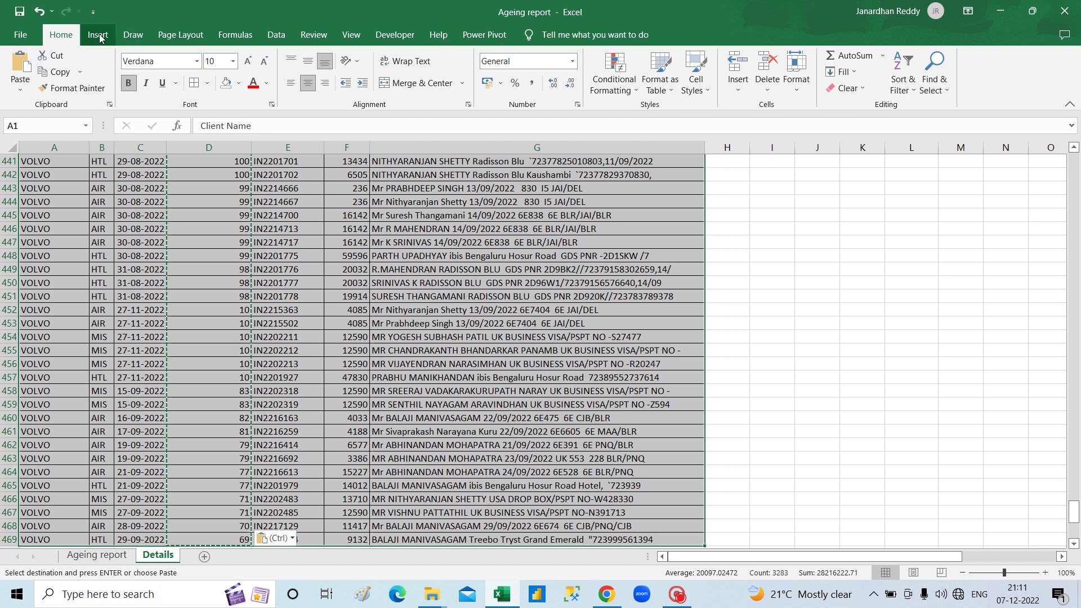
Insert a PivotTable from the selected range A1:G469 on a new worksheet.
click(98, 35)
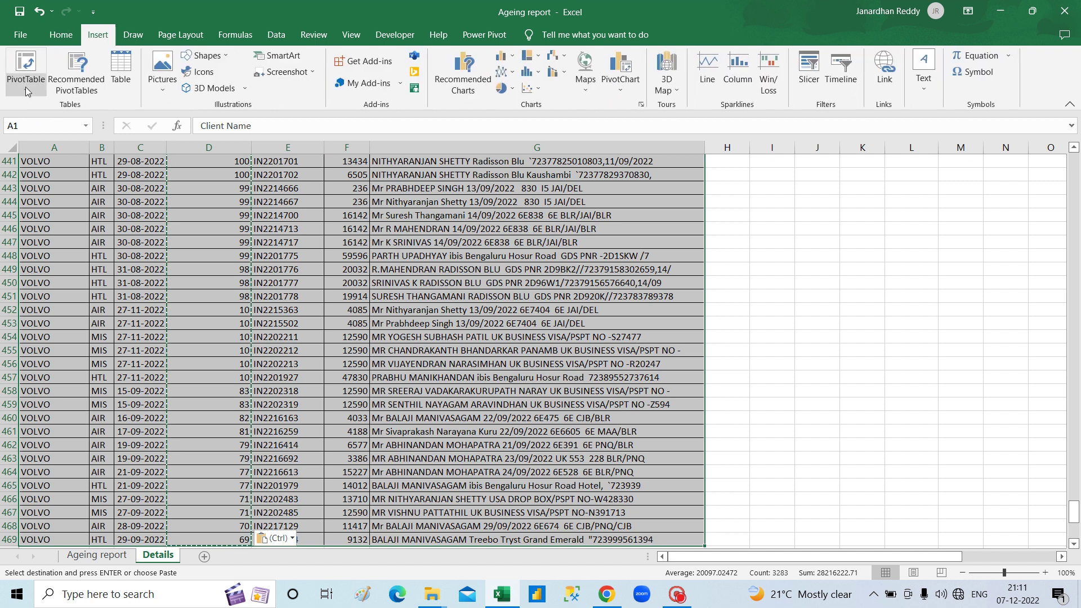
click(25, 85)
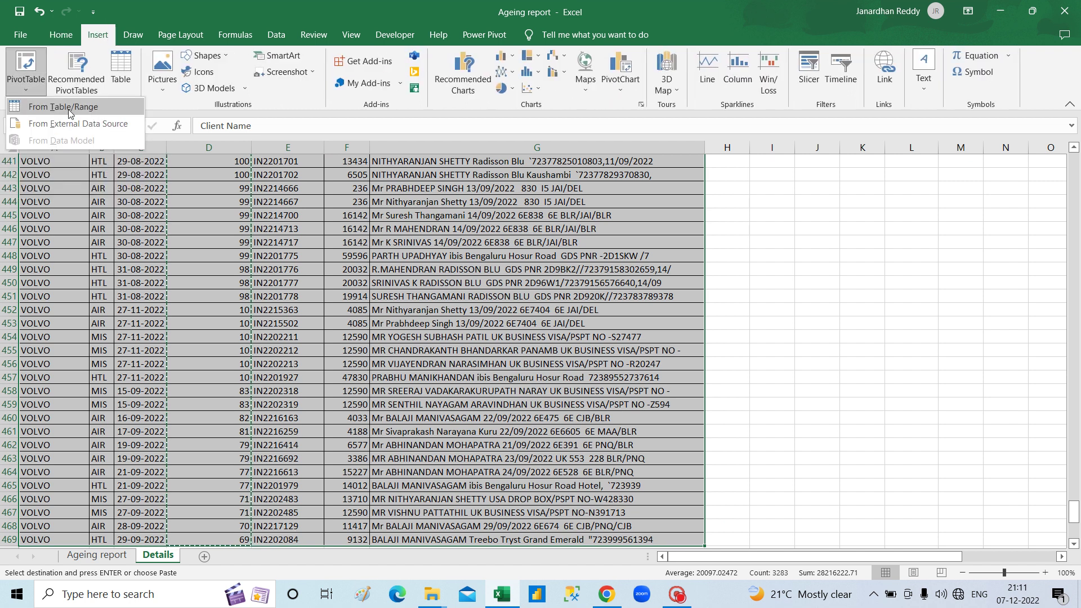
click(69, 107)
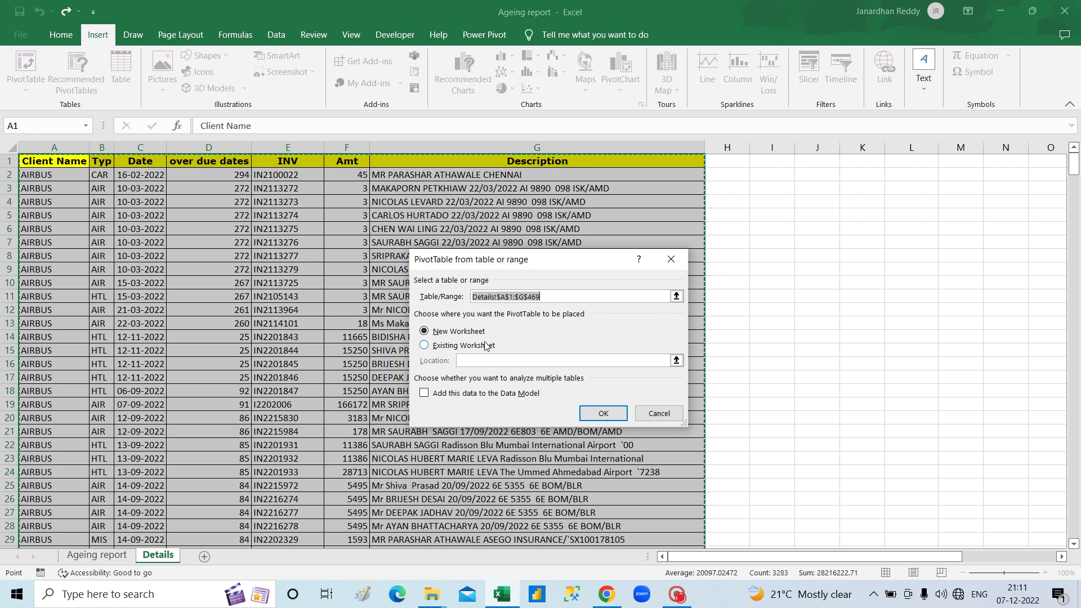
click(604, 415)
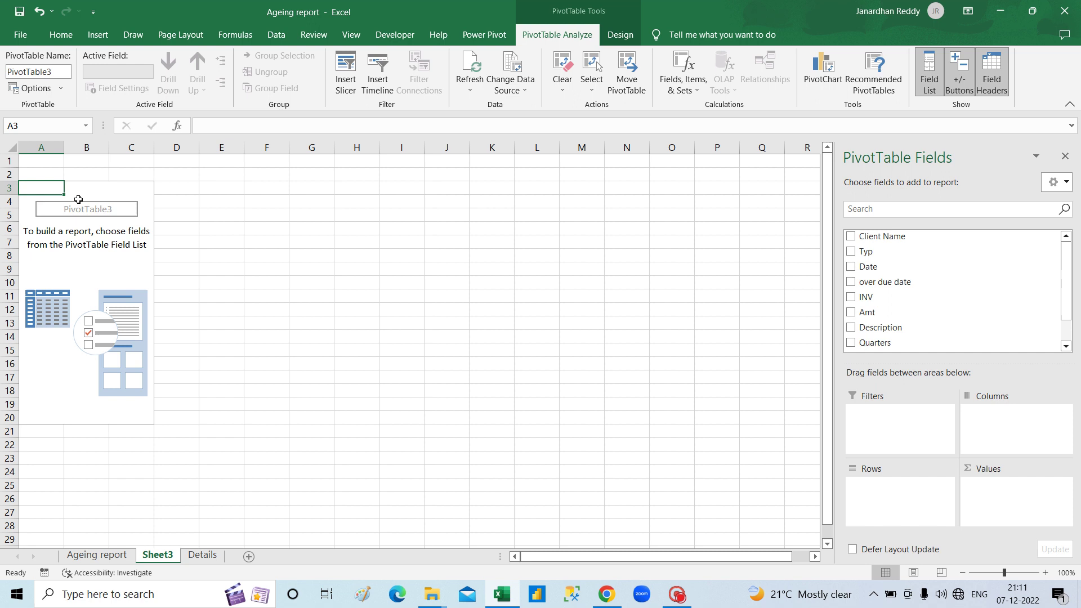
Place Client Name in Rows, over due date in Columns and sum of Amt in Values.
click(414, 251)
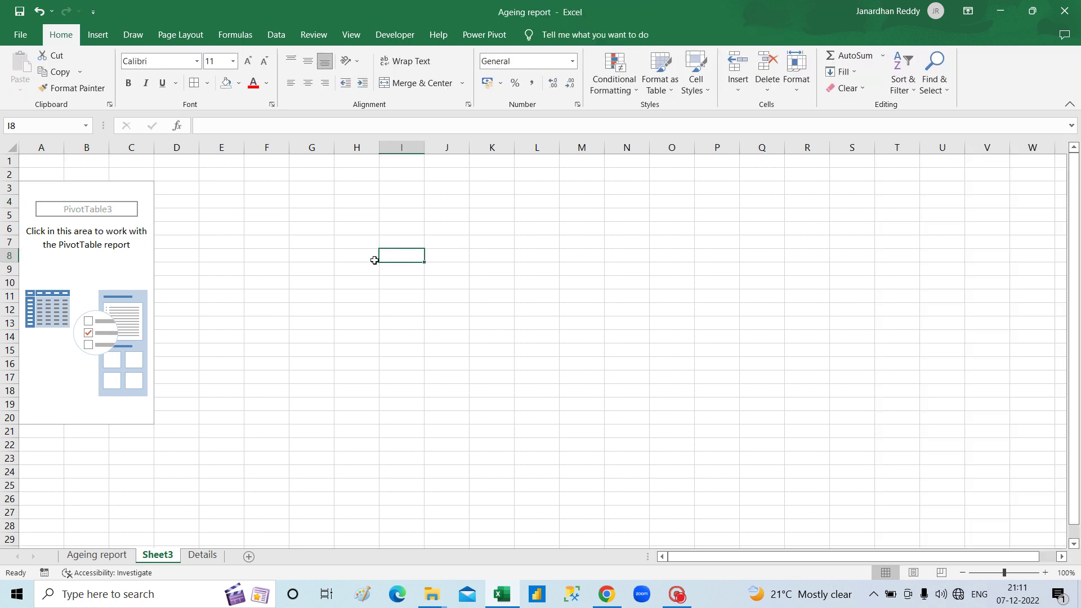
click(76, 215)
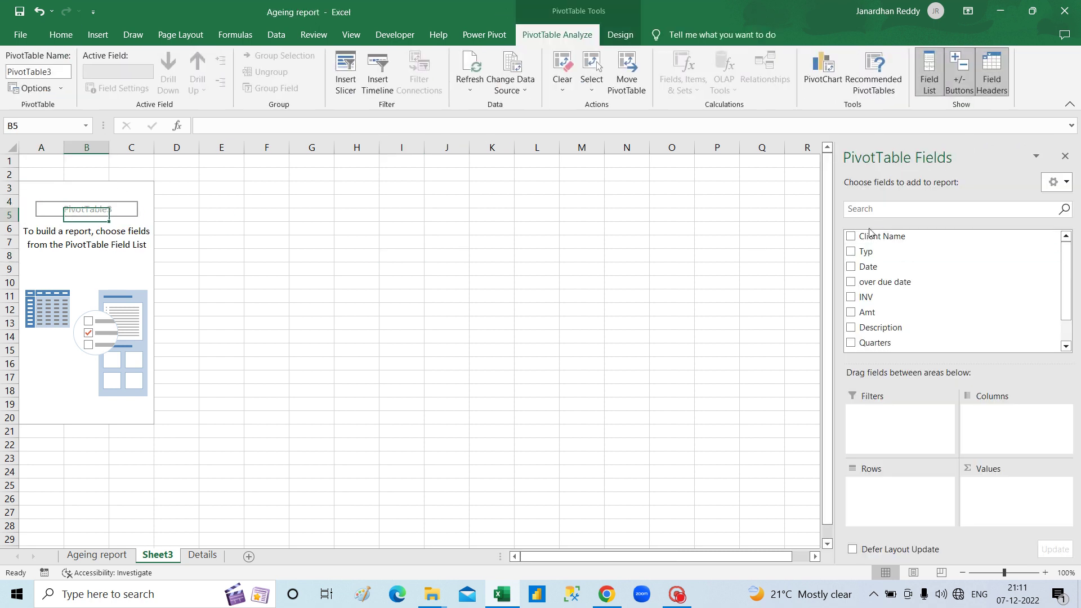
drag(871, 232, 890, 321)
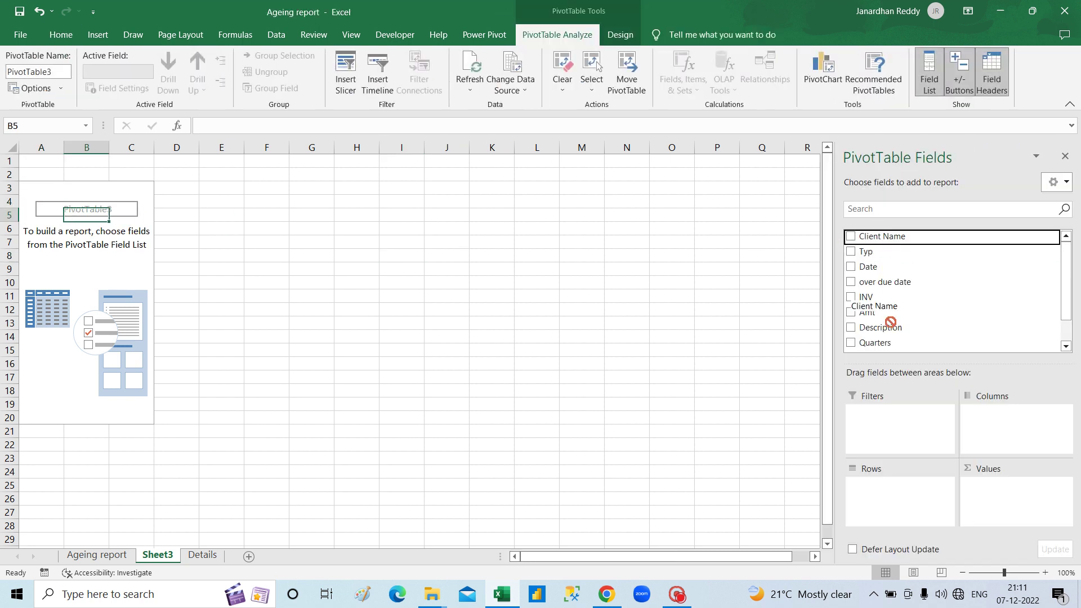
drag(890, 322, 904, 521)
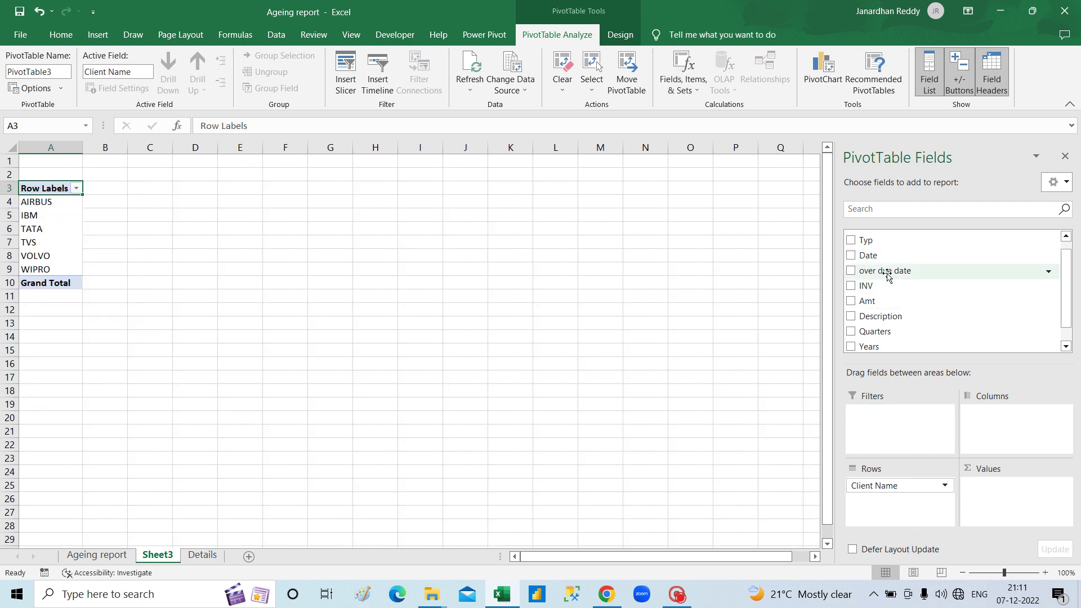
drag(888, 275, 999, 464)
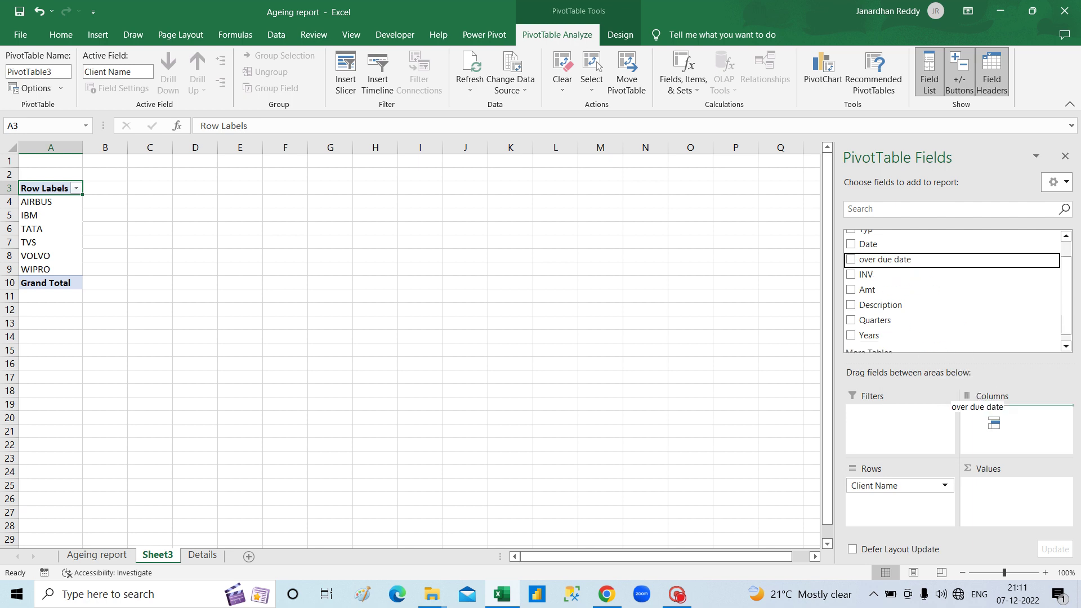
drag(999, 466, 1037, 443)
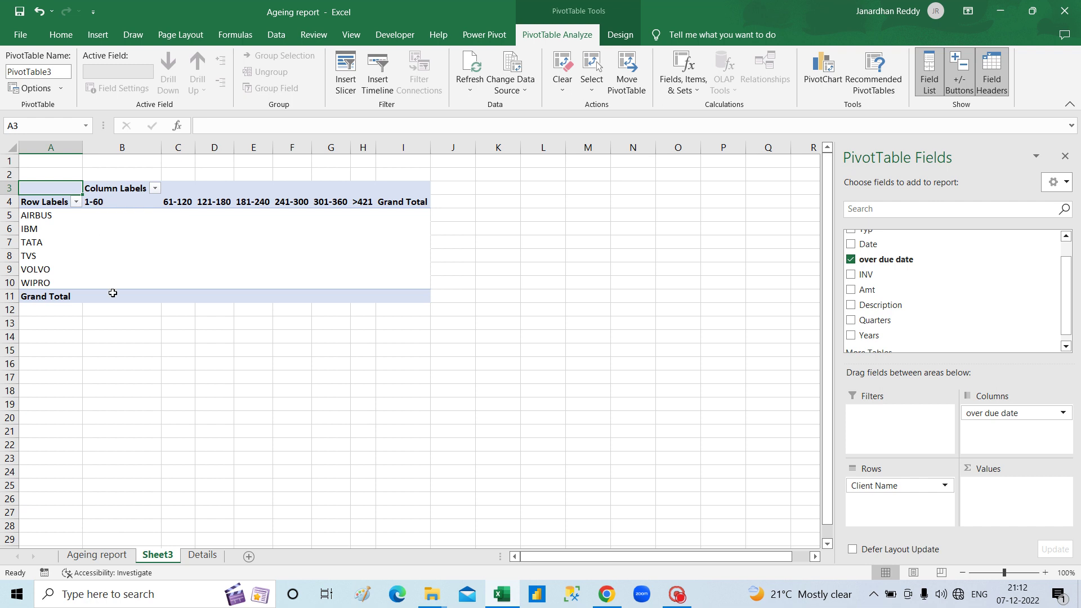
click(105, 202)
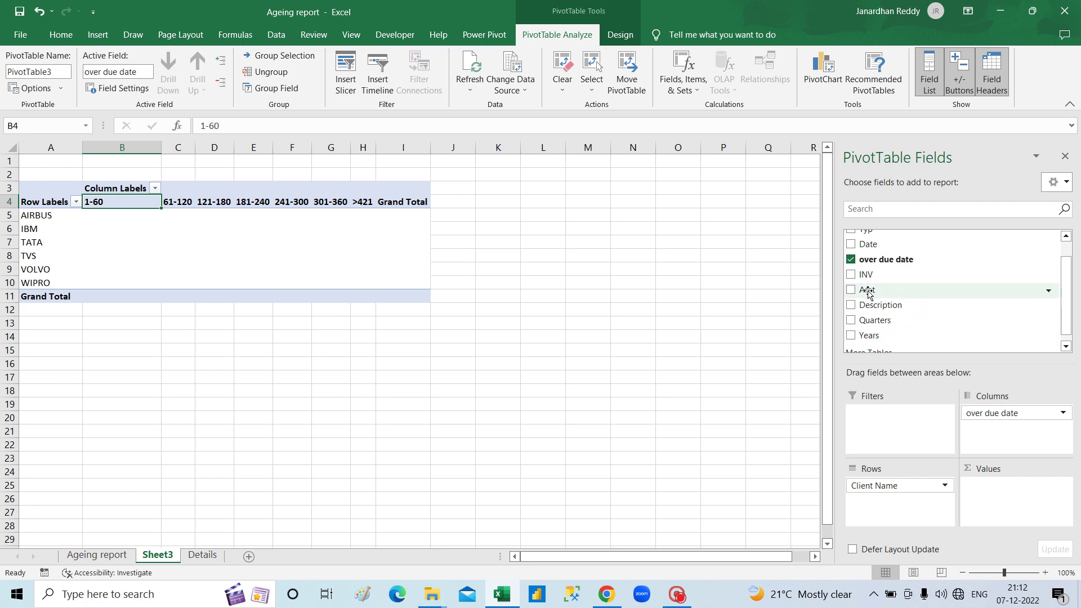
mouse_move(870, 292)
mouse_down()
mouse_move(966, 483)
mouse_move(1029, 515)
mouse_up()
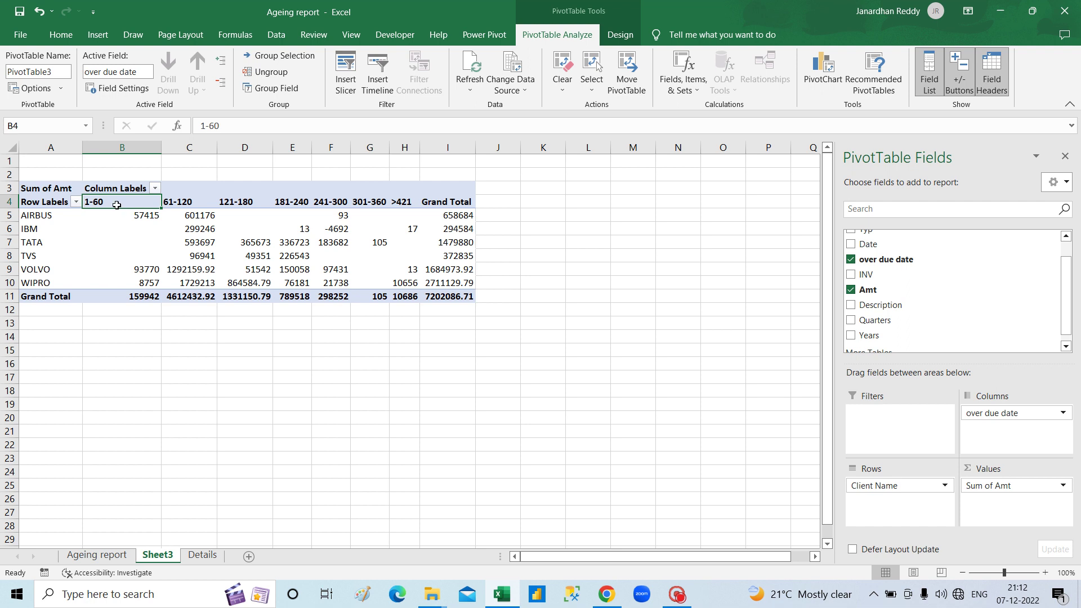
Ungroup the 1-60 overdue-date buckets into individual day-count columns.
right_click(118, 209)
click(100, 203)
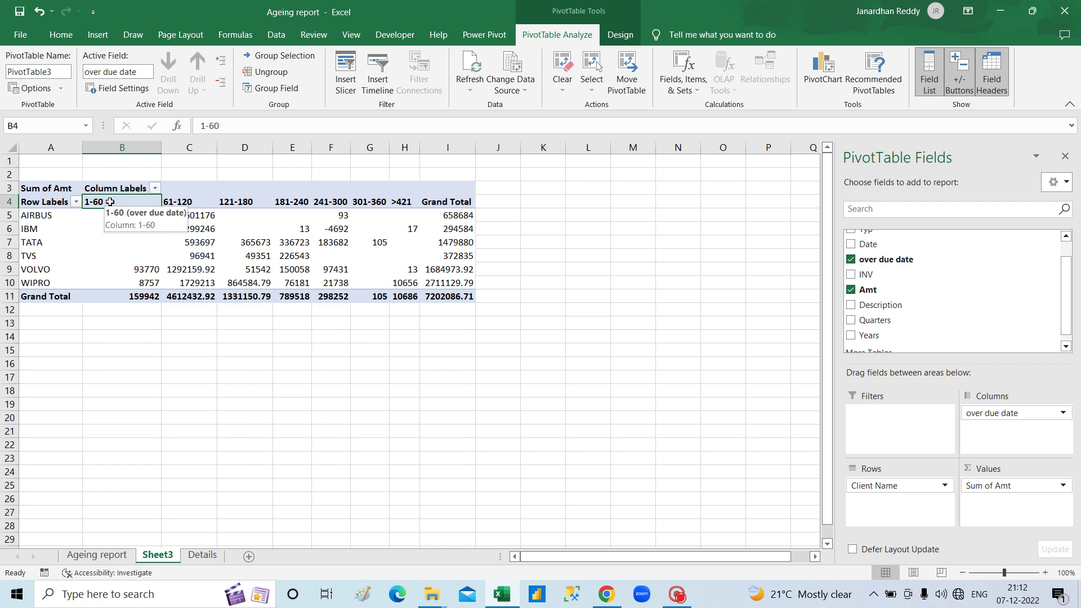
right_click(109, 203)
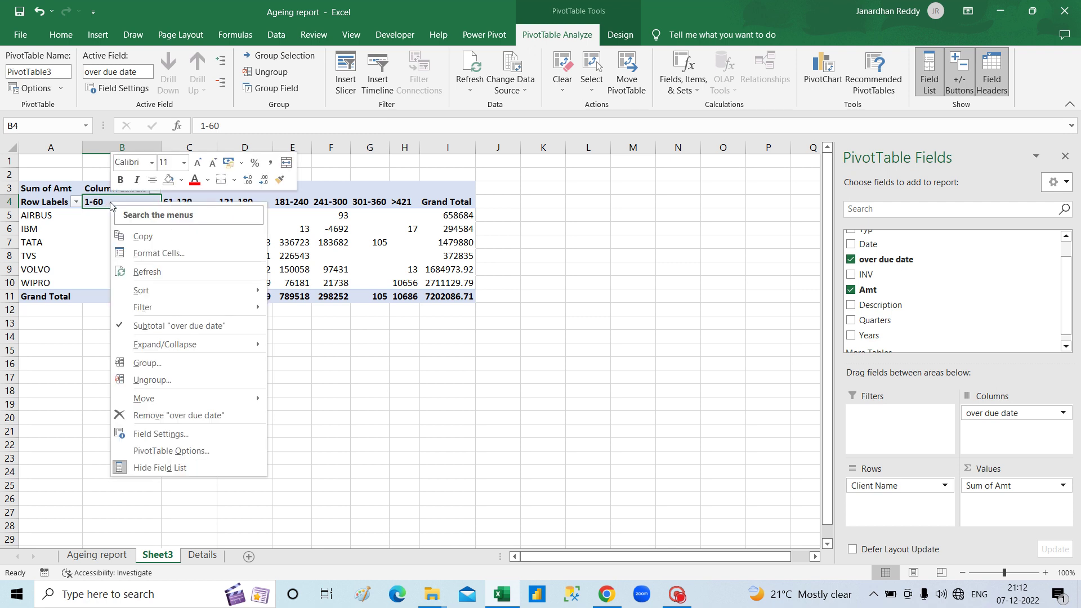
click(157, 382)
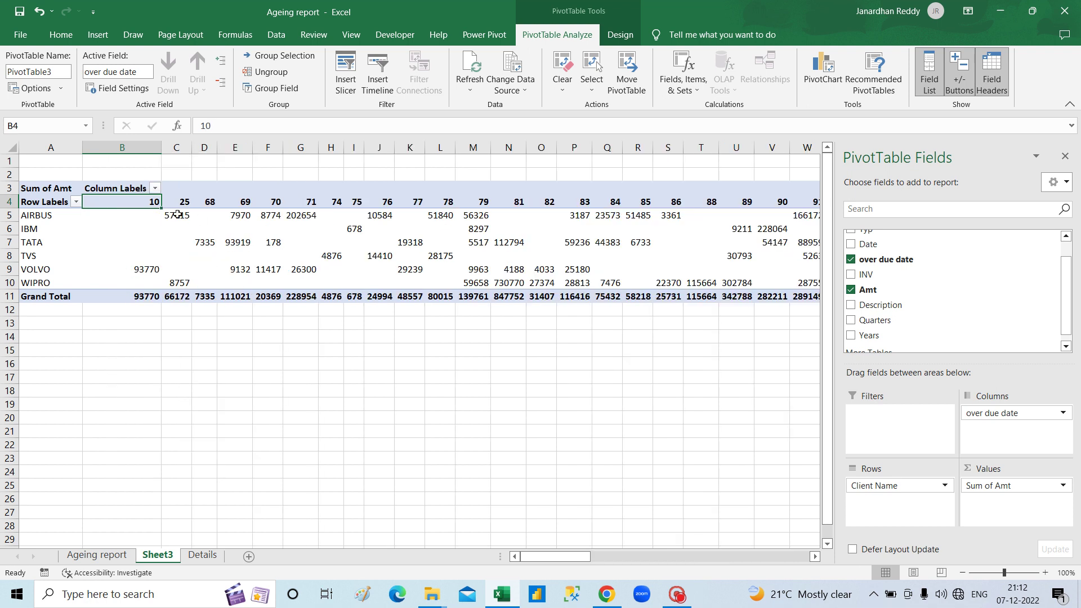
right_click(140, 203)
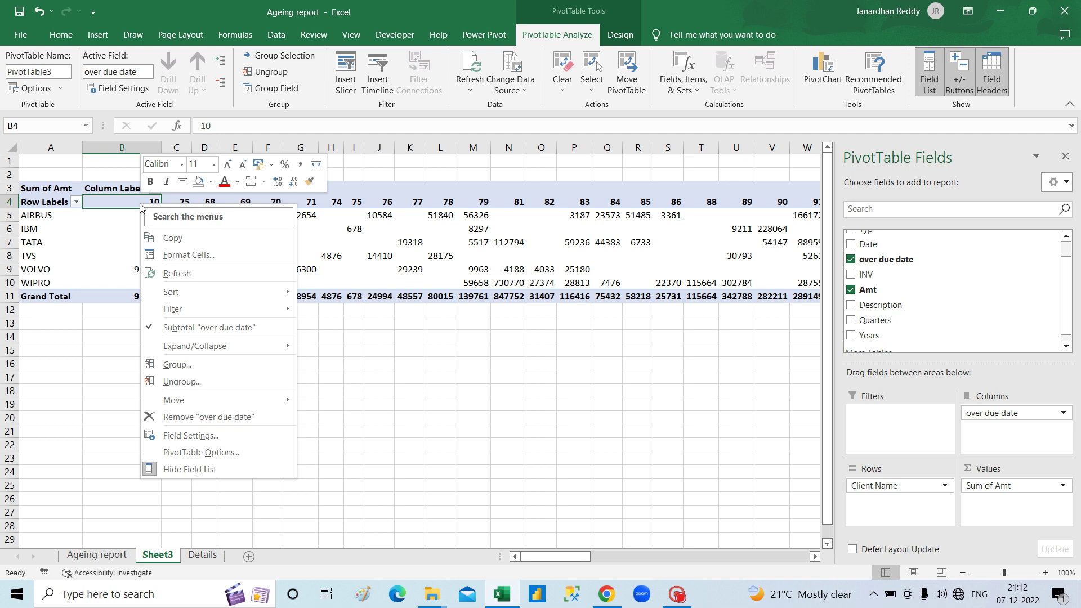
Group the overdue-date columns by 30, starting at 1 and ending at 365.
click(182, 365)
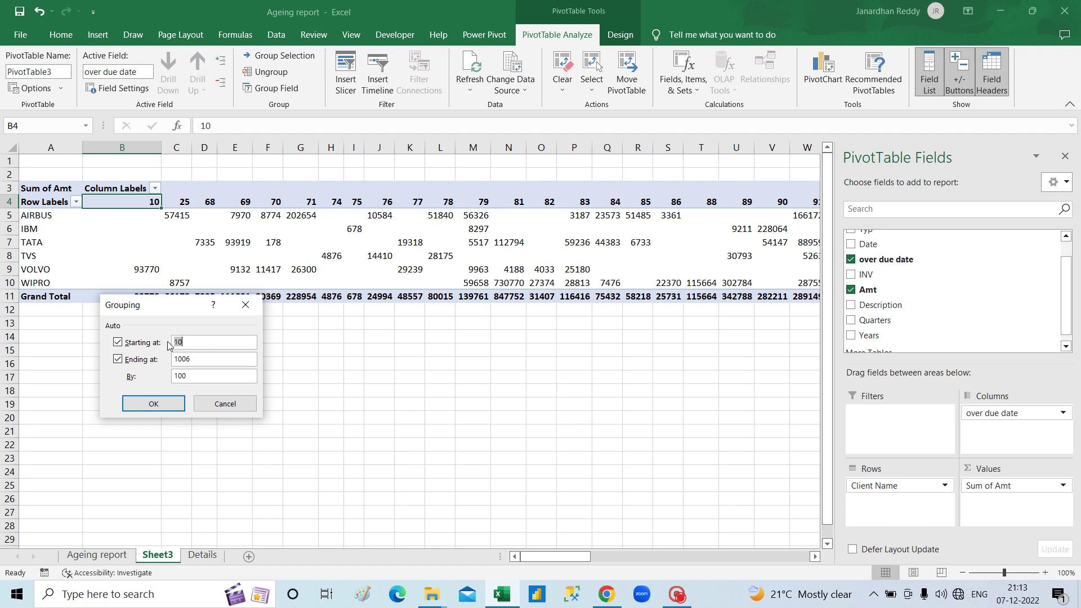
click(118, 343)
click(118, 360)
click(200, 359)
double_click(197, 359)
double_click(178, 343)
key(BackSpace)
key(Tab)
key(BackSpace)
key(Tab)
key(BackSpace)
click(153, 404)
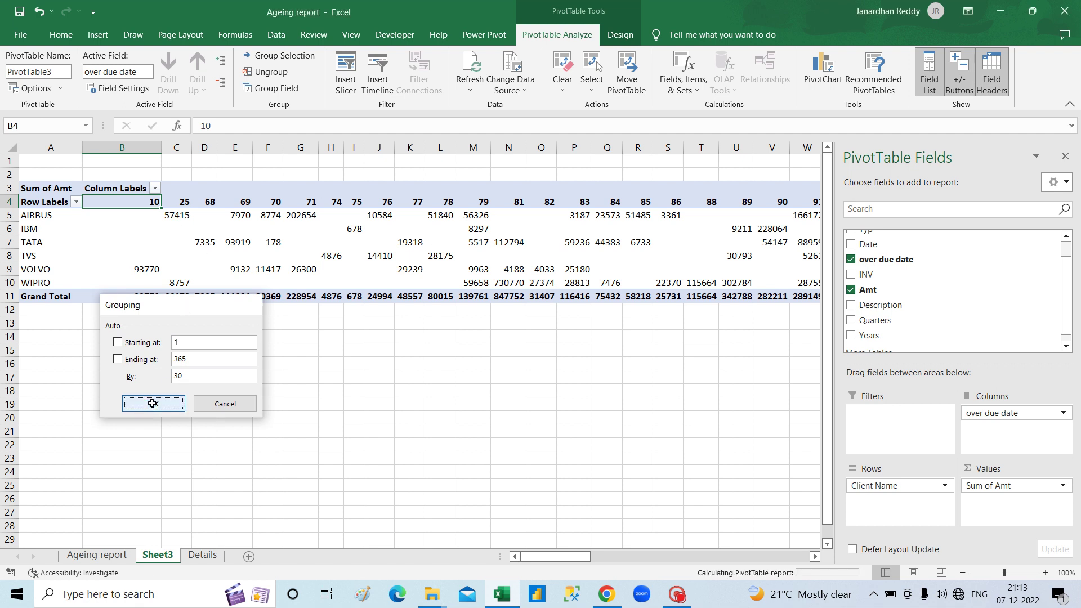
click(146, 227)
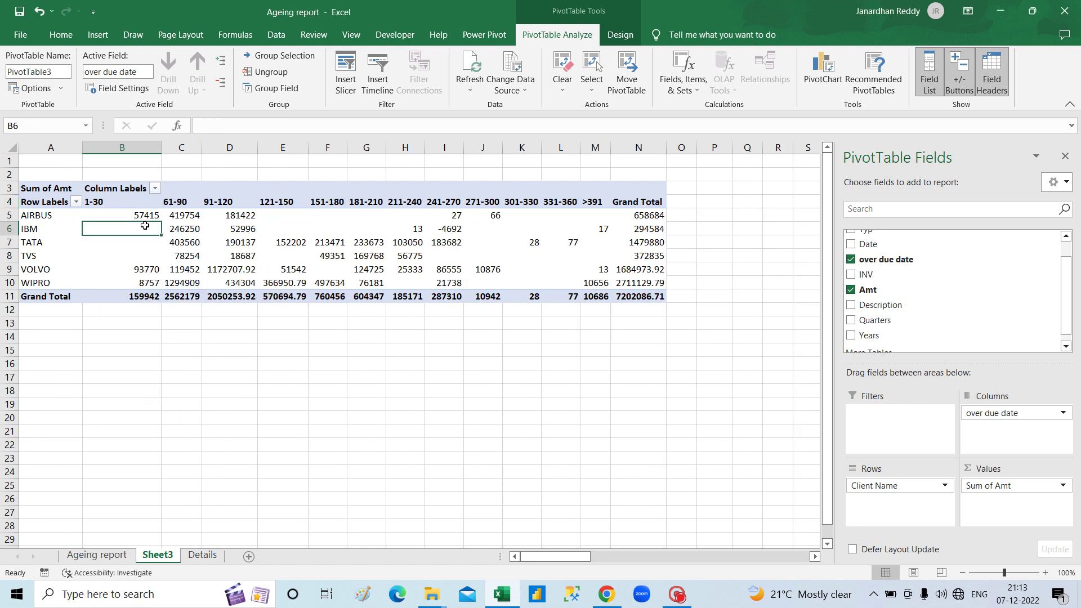
key(Up)
key(Down)
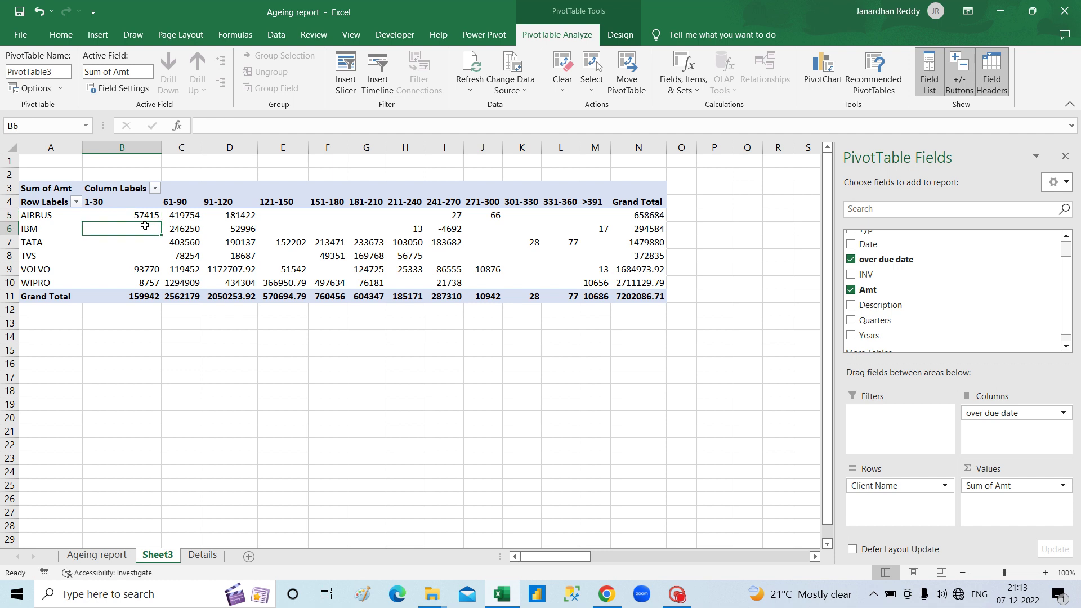
key(Down)
key(Up)
key(Up)
key(Left)
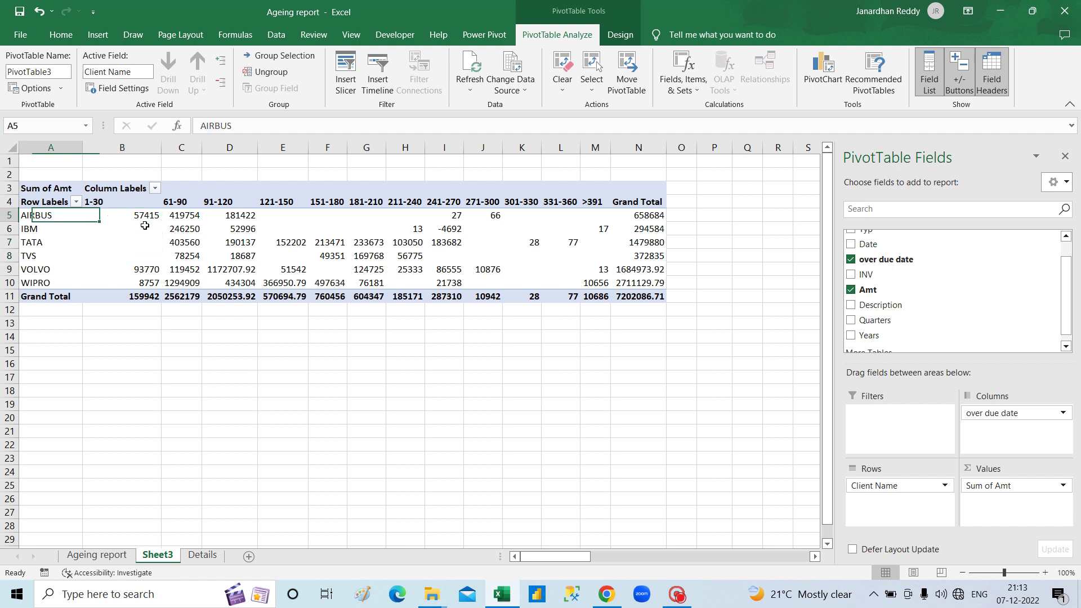
key(Up)
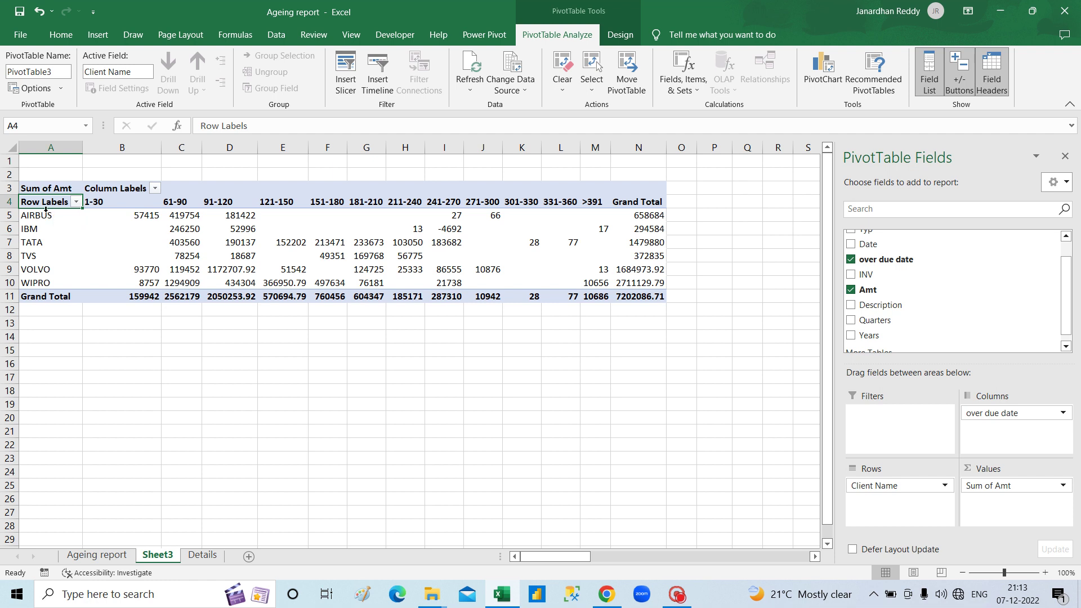
key(Caps_Lock)
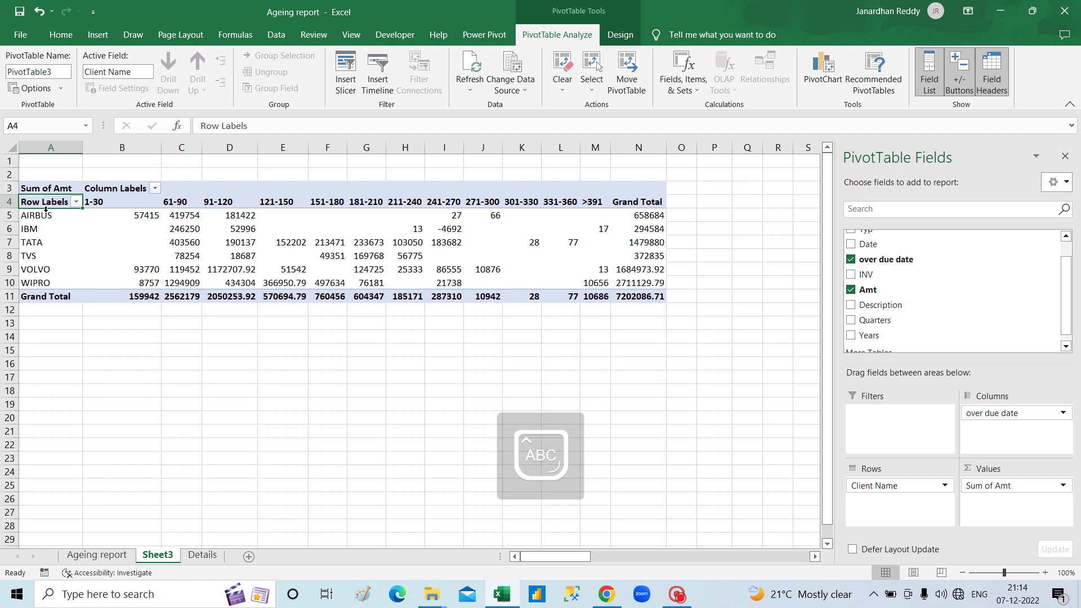
key(Caps_Lock)
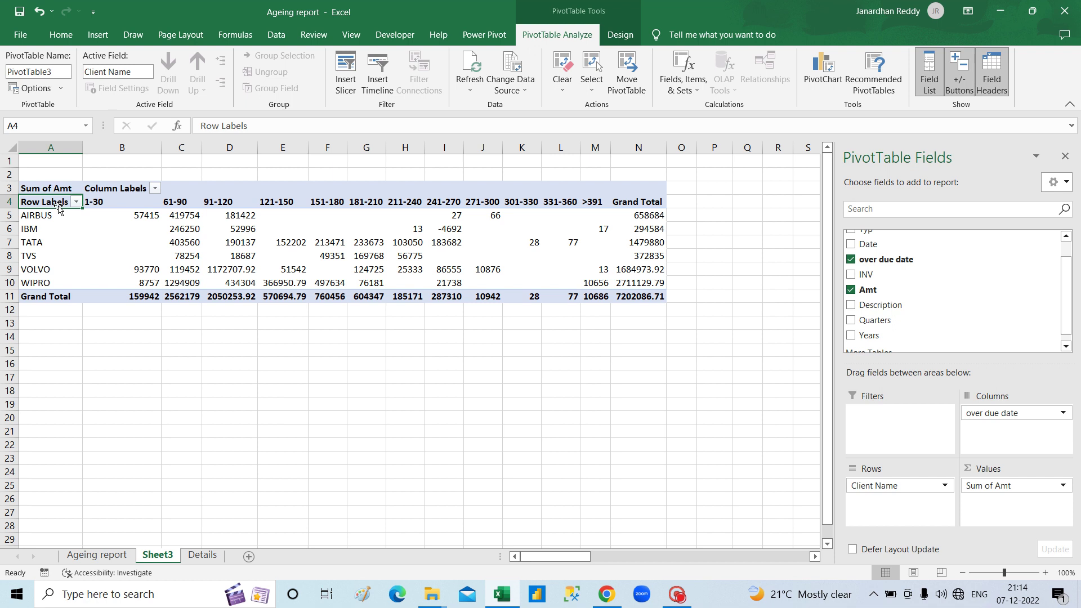
text(Clien)
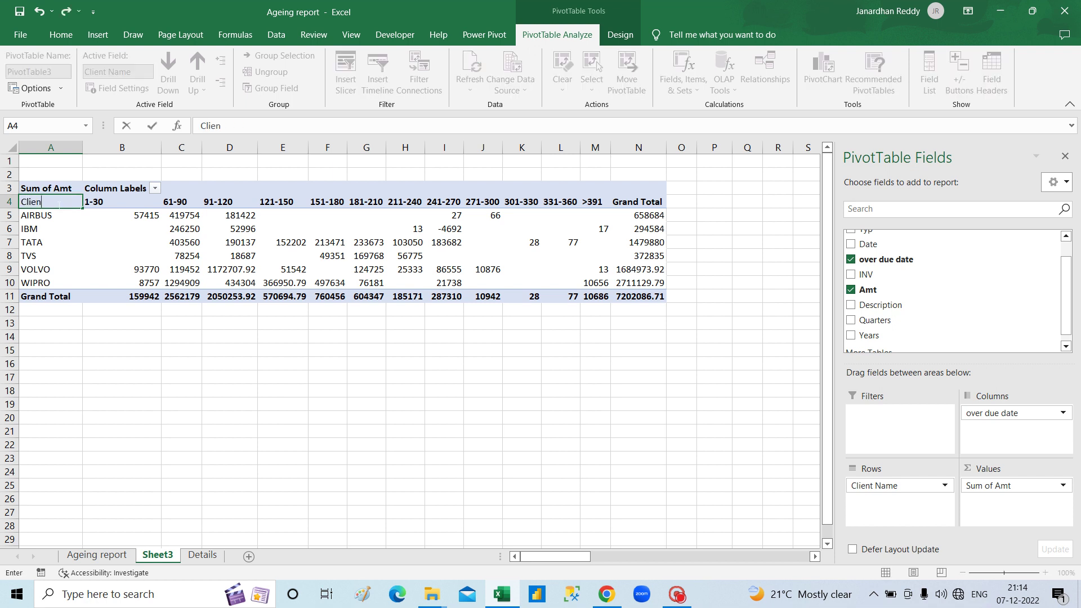
text(ts)
Confirm the 'Clients' header, then select the pivot table range A4:N11 down to Grand Total.
key(Return)
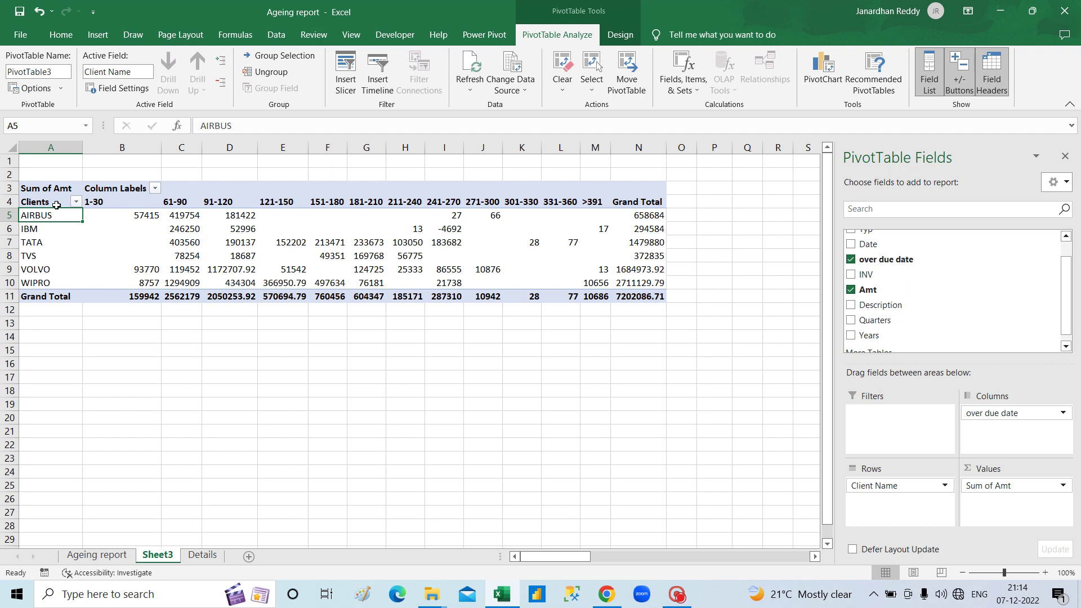
click(52, 203)
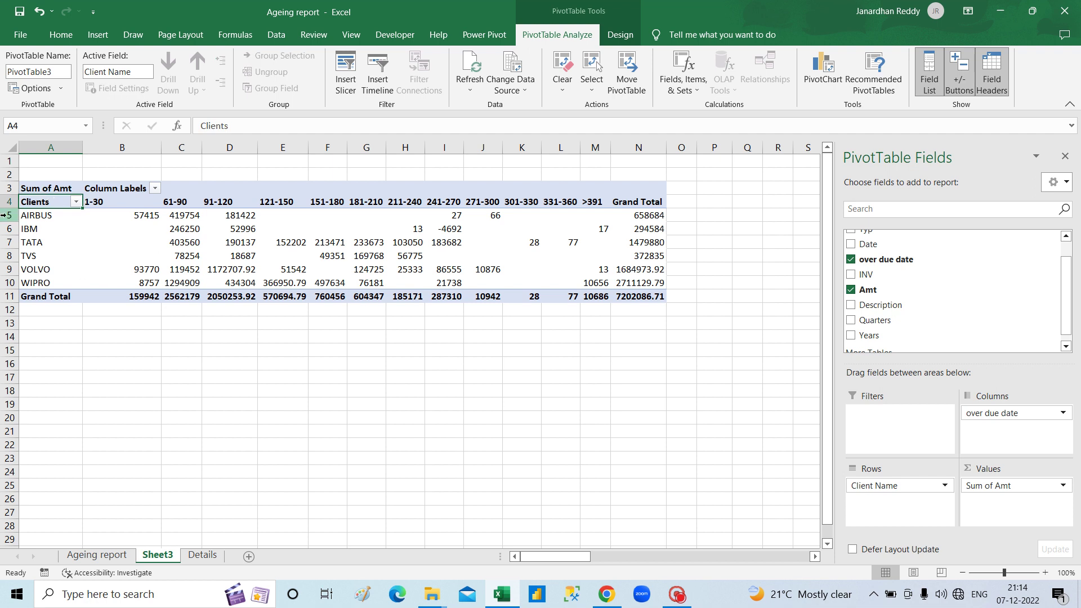
key(shift+Right)
key(shift+Right)
key(shift+Right)
key(shift+Right)
key(shift+Right)
key(shift+Right)
key(shift+Right)
key(shift+Right)
key(shift+Right)
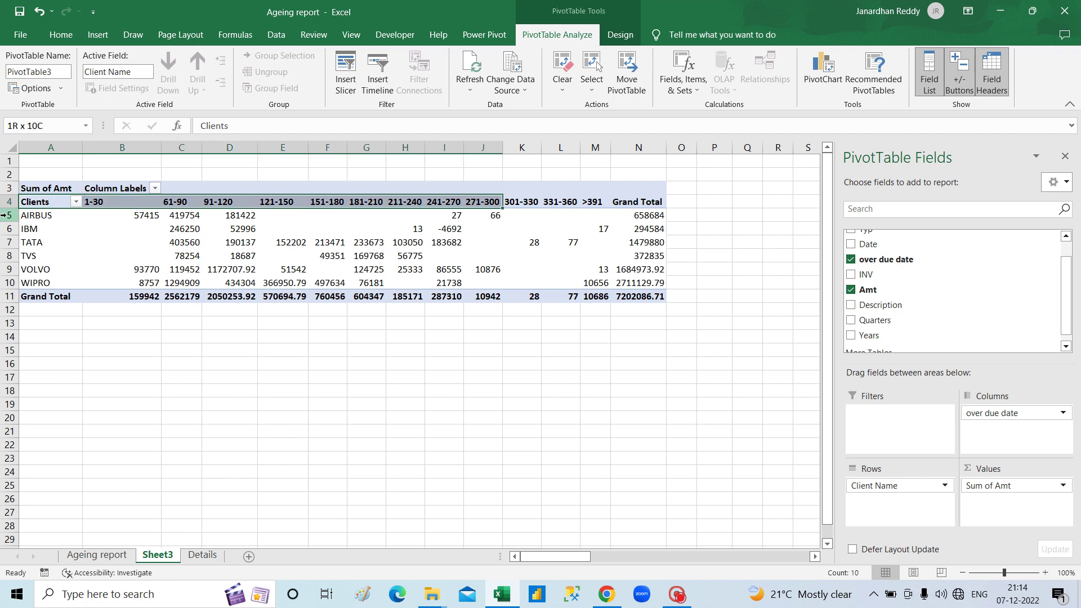
key(shift+Right)
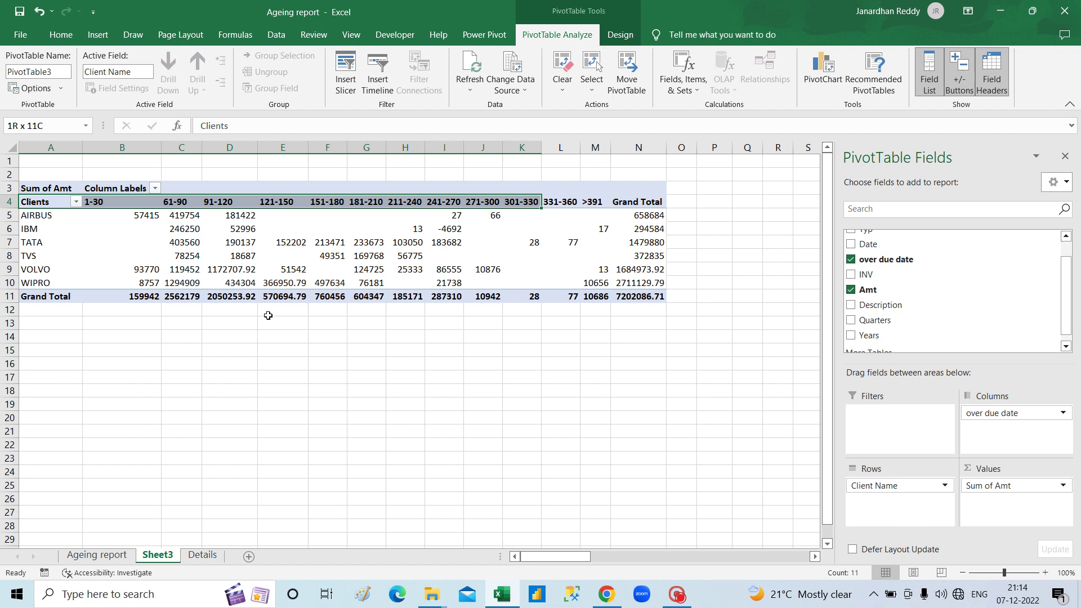
key(shift+Right)
key(shift+Right)
key(shift+Right)
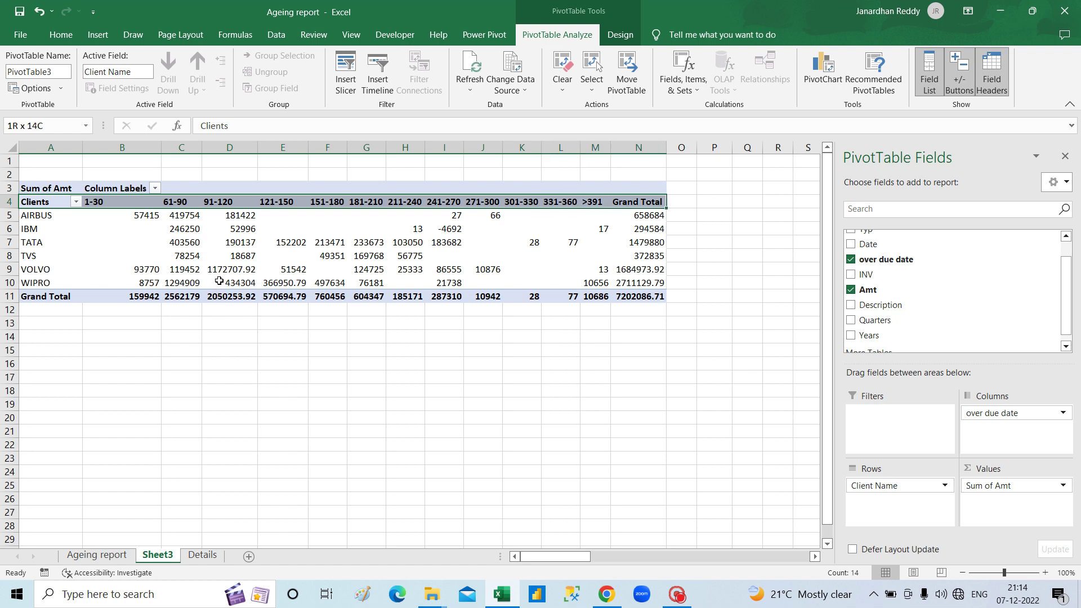
key(shift+Down)
key(shift+Down)
key(shift+Down)
key(shift+Down)
key(shift+Down)
key(shift+Down)
key(shift+Down)
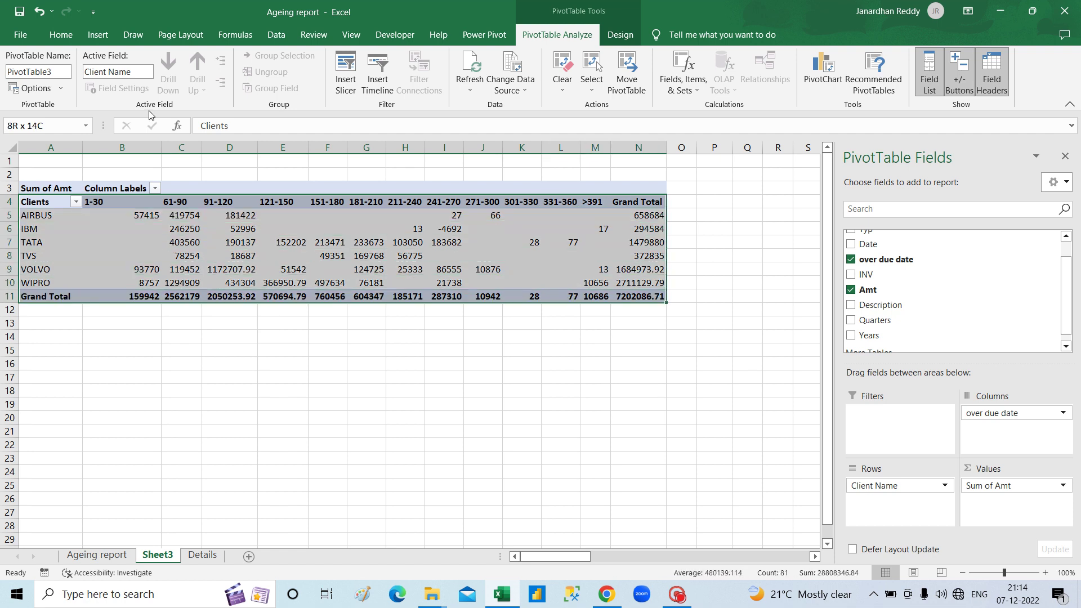
Apply All Borders to the pivot table, then select the client rows A5:N10.
click(61, 35)
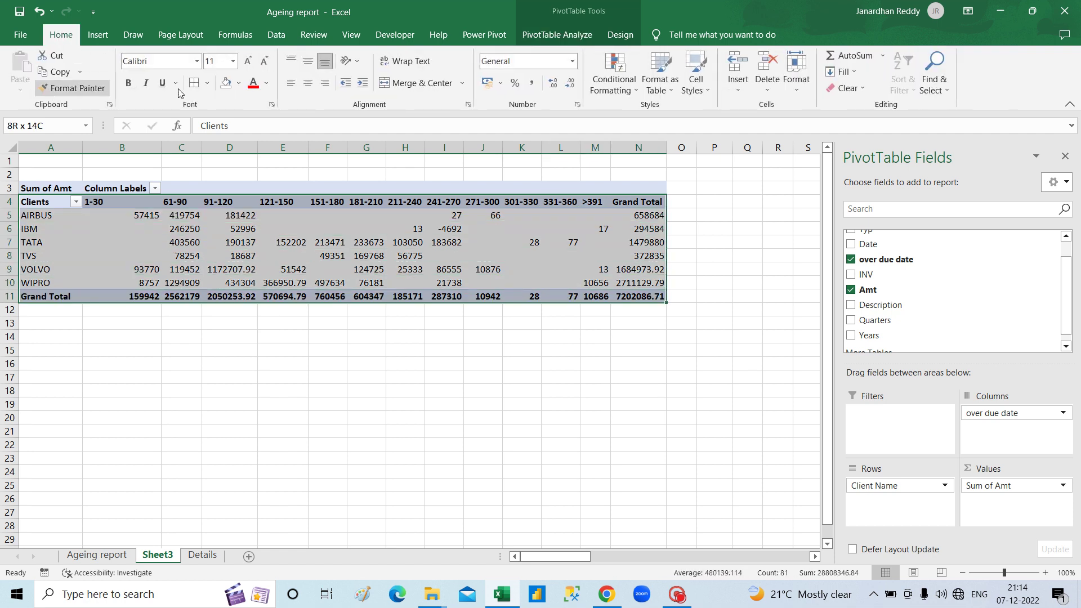
click(194, 88)
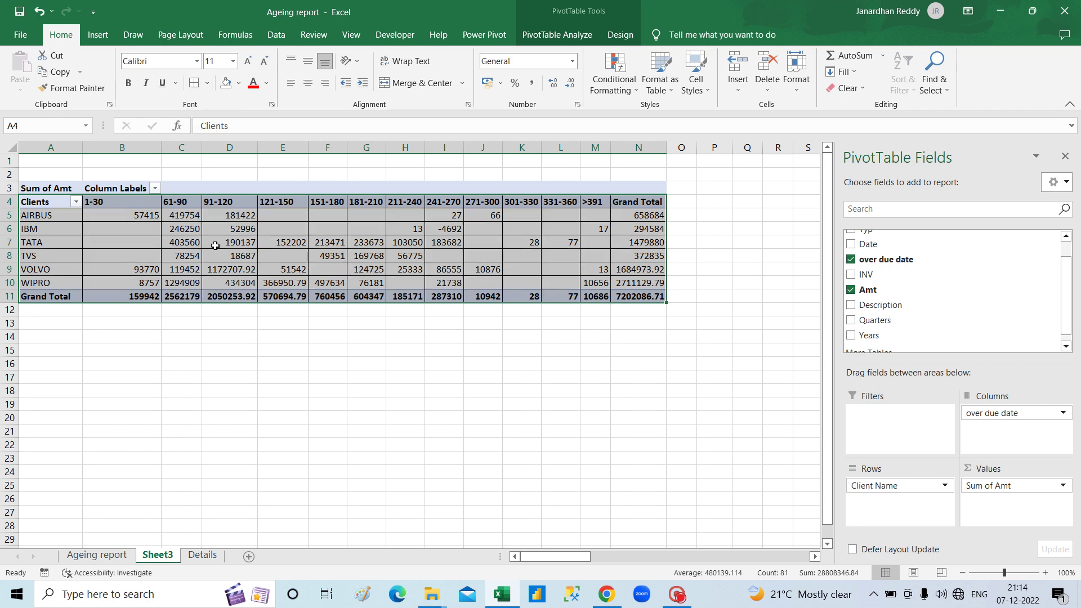
click(82, 218)
key(shift+Right)
key(shift+Right)
key(shift+Right)
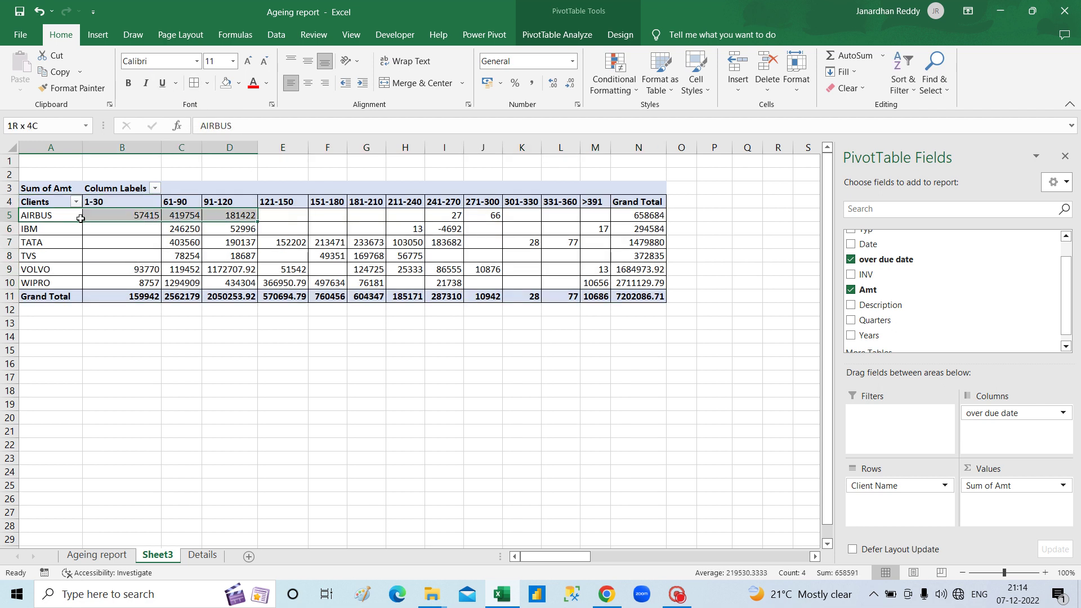
key(shift+Right)
key(shift+Right)
key(shift+Right)
key(shift+Right)
key(shift+Right)
key(shift+Right)
key(shift+Right)
key(shift+Right)
key(shift+Right)
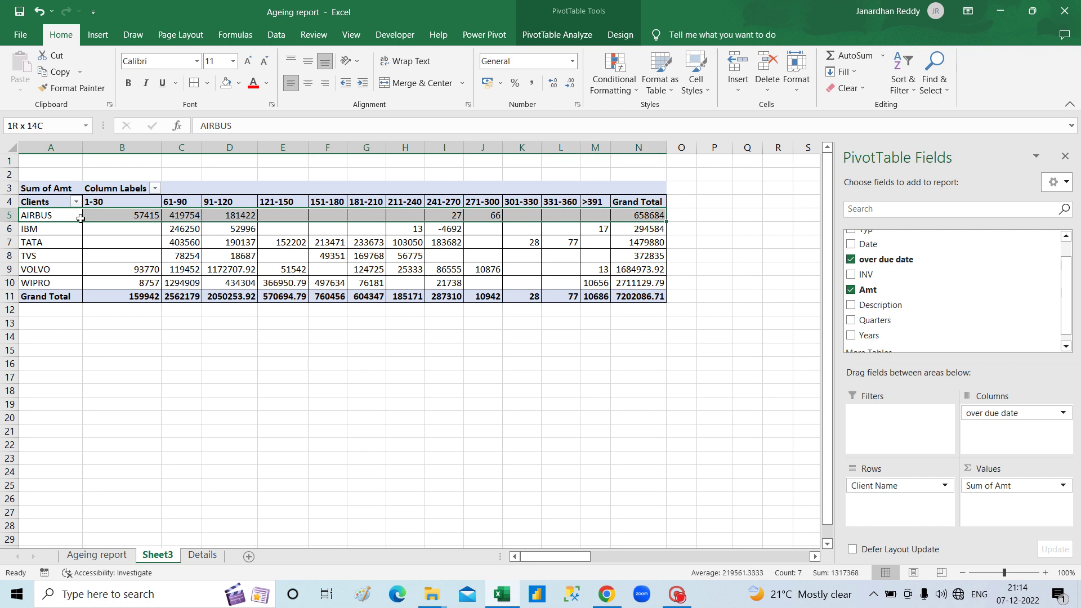
key(shift+Down)
key(shift+Down)
key(shift+Down)
key(shift+Down)
key(shift+Down)
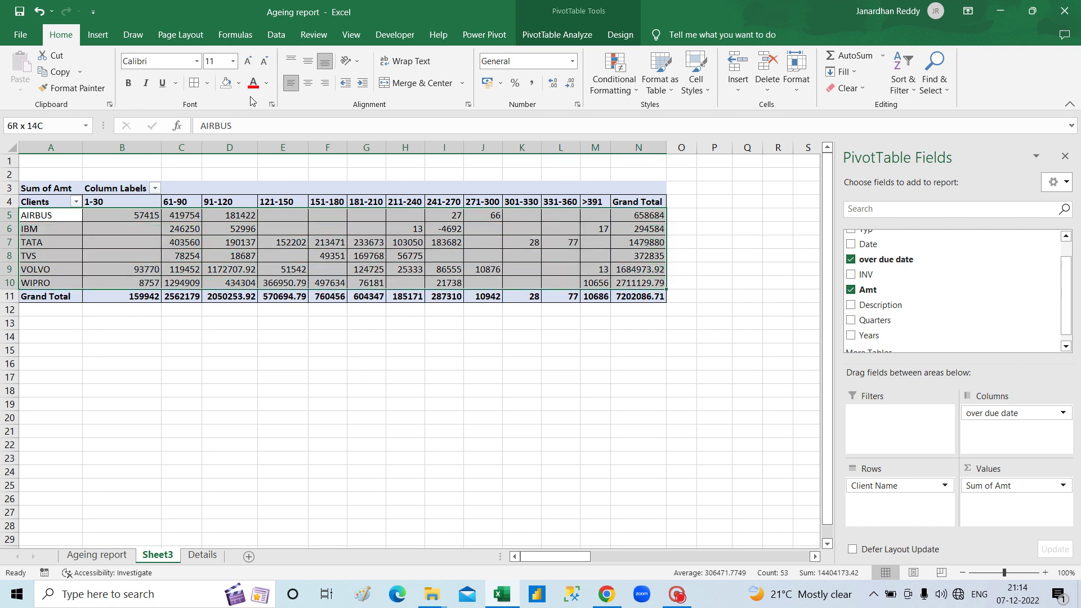
Fill the client rows grey and select the header row A4:N4.
click(266, 82)
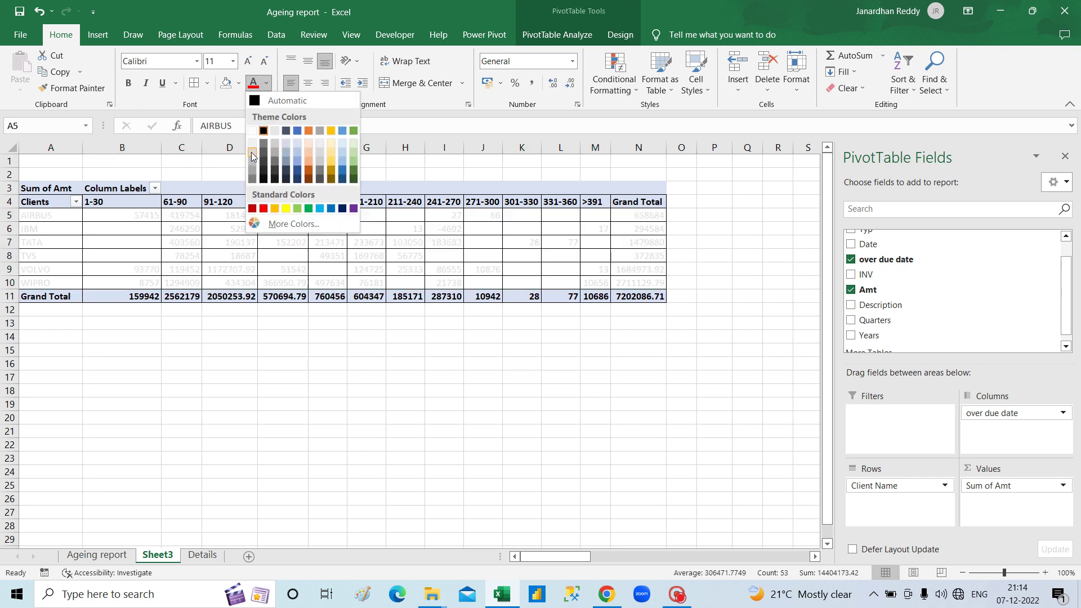
click(234, 88)
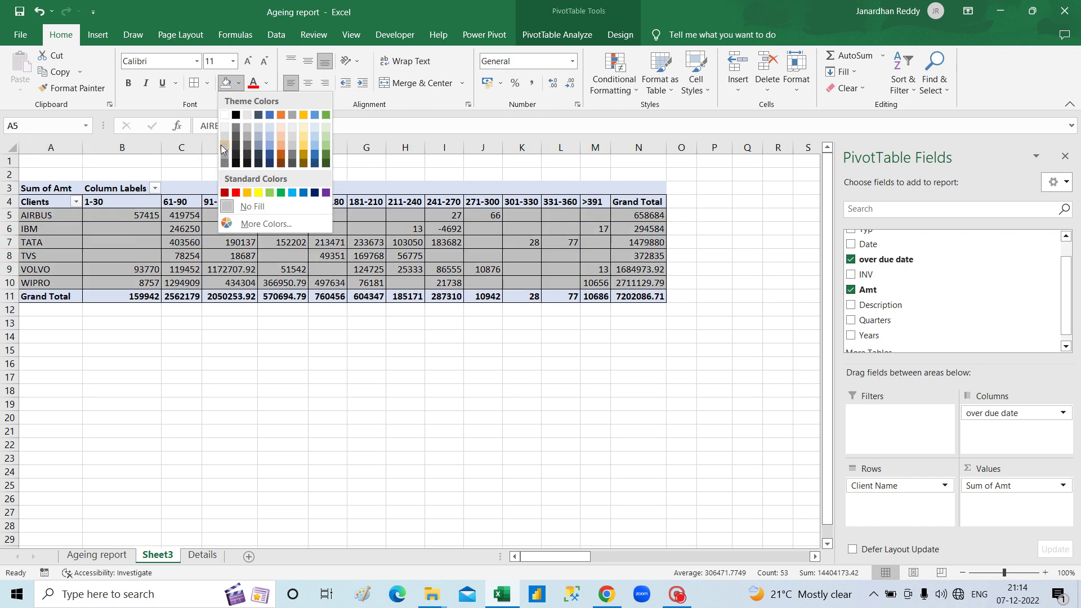
click(207, 272)
click(220, 245)
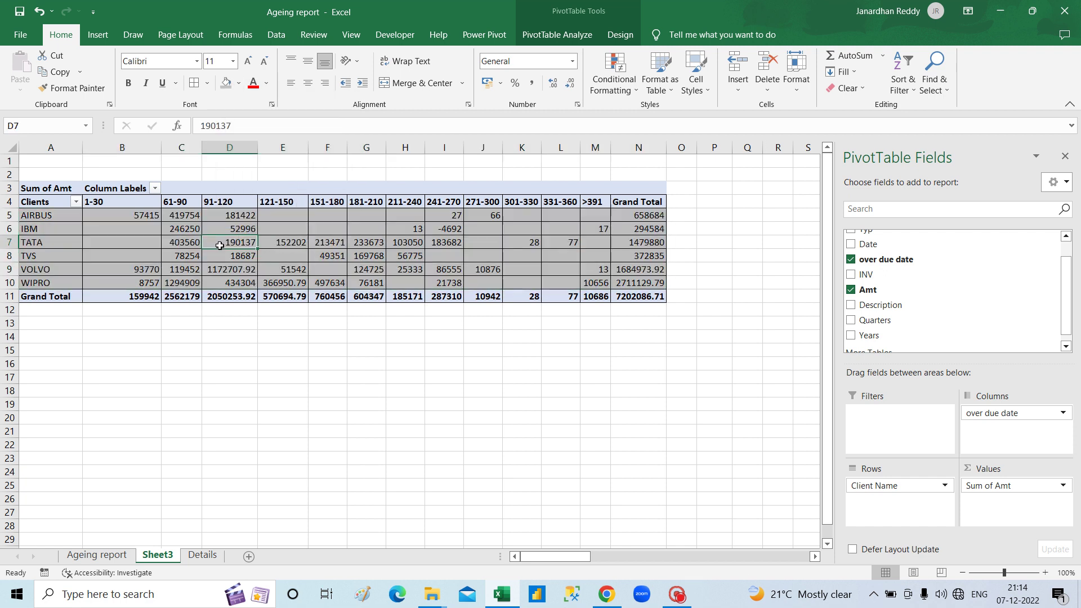
drag(56, 201, 421, 203)
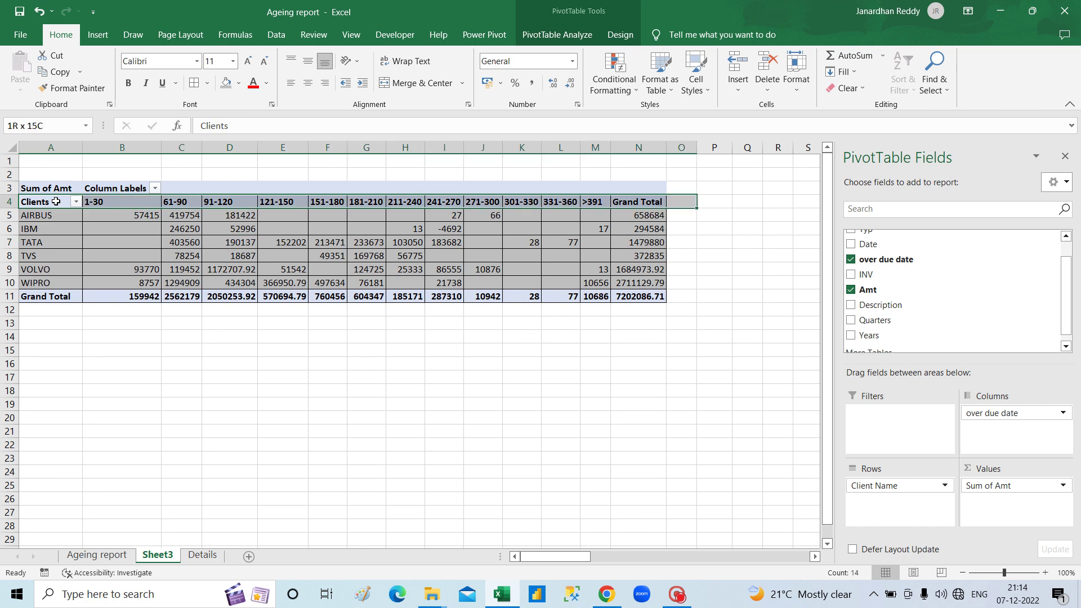
drag(421, 203, 642, 203)
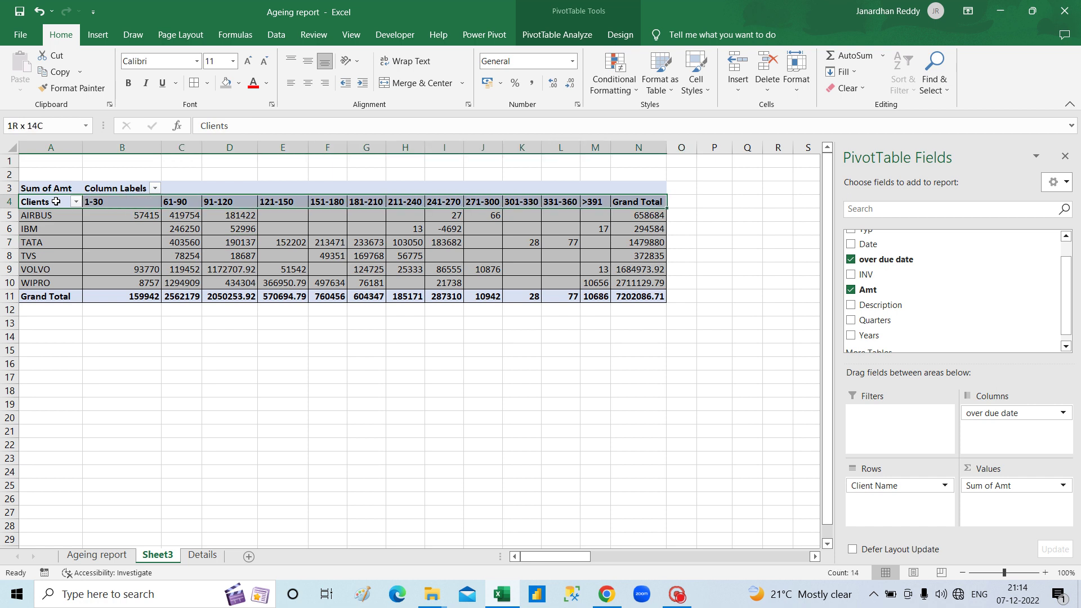
Fill the header row A4:N4 and the Grand Total row orange.
click(239, 83)
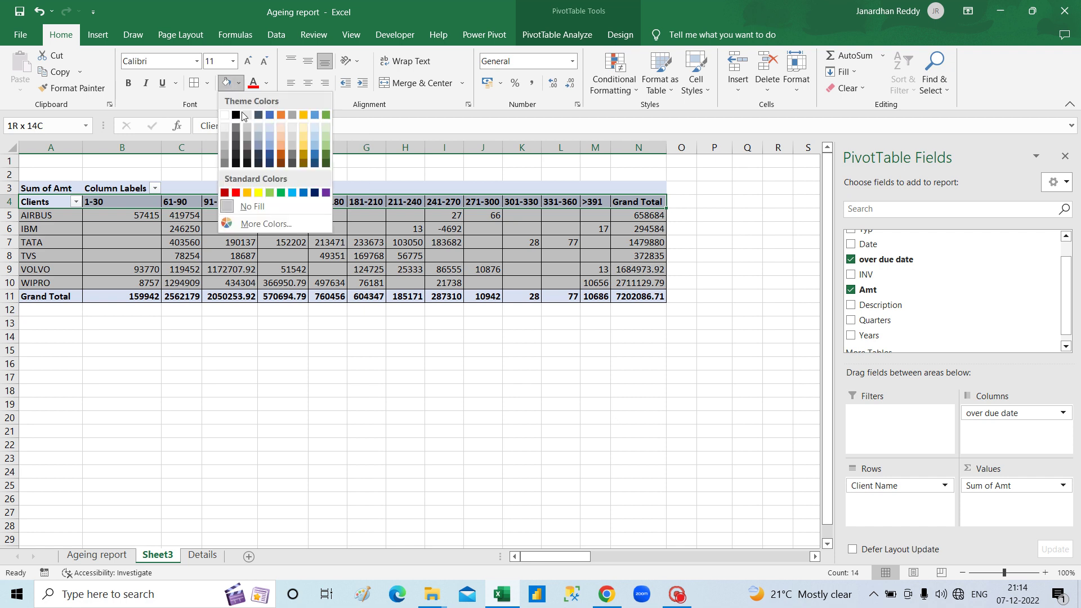
click(281, 152)
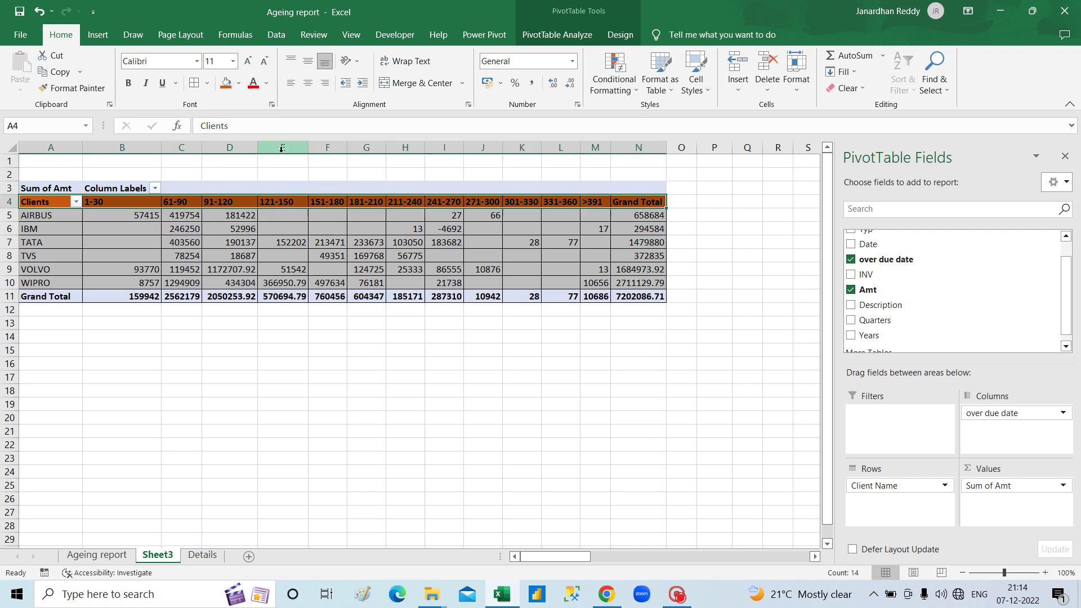
click(252, 214)
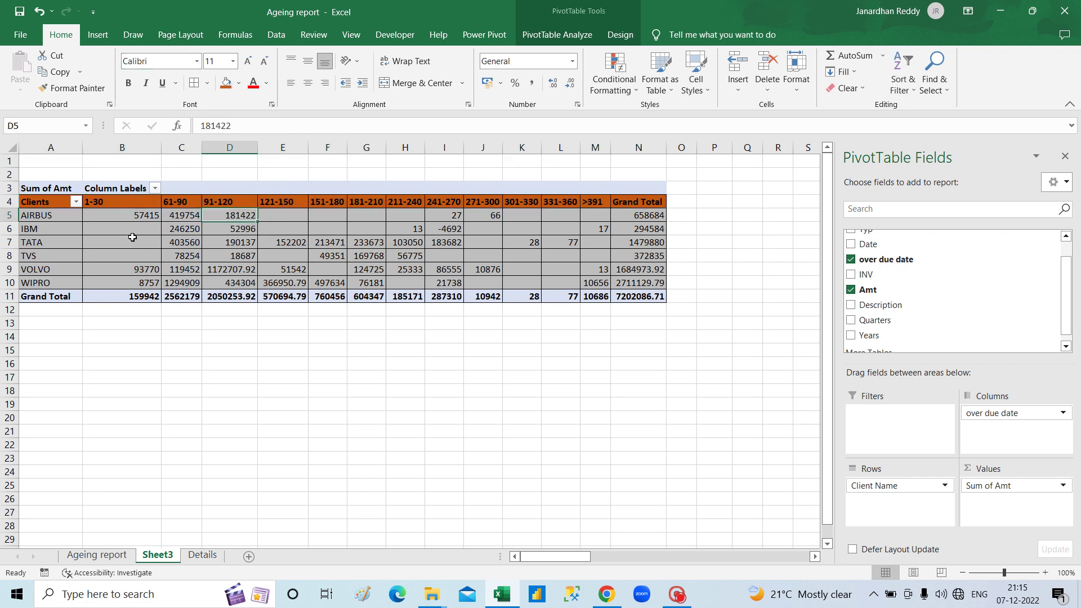
click(23, 296)
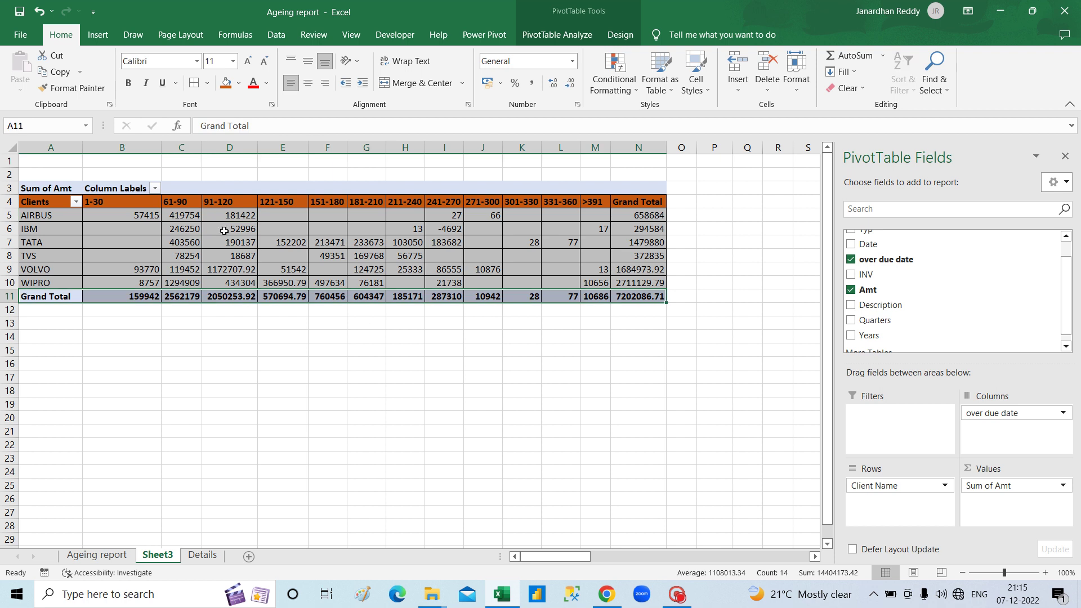
click(226, 84)
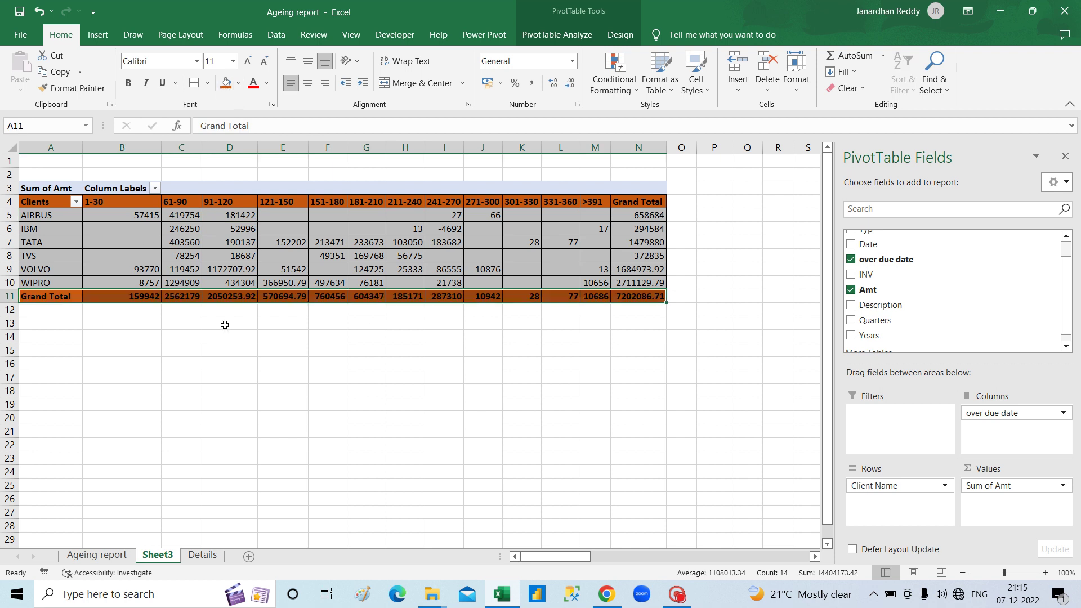
Make the Grand Total and header row text white, then review the table.
click(267, 85)
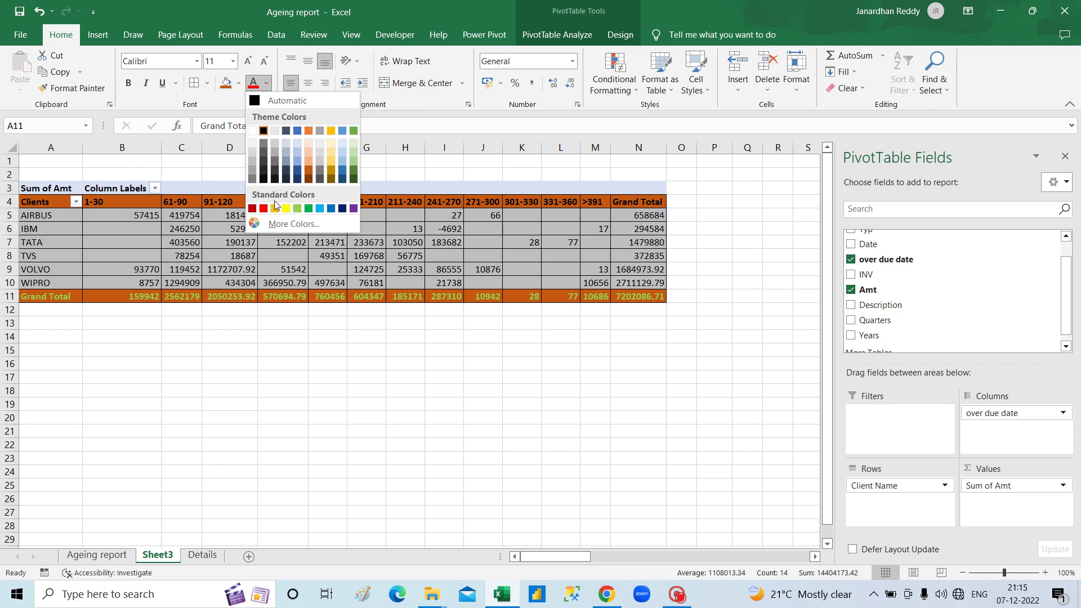
click(252, 153)
click(32, 201)
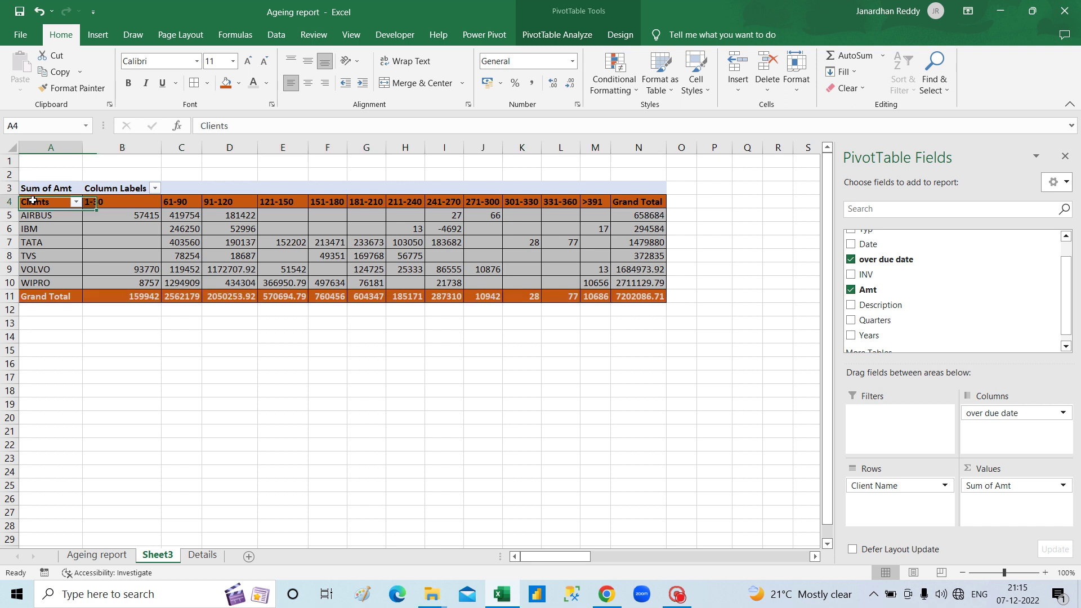
key(shift+space)
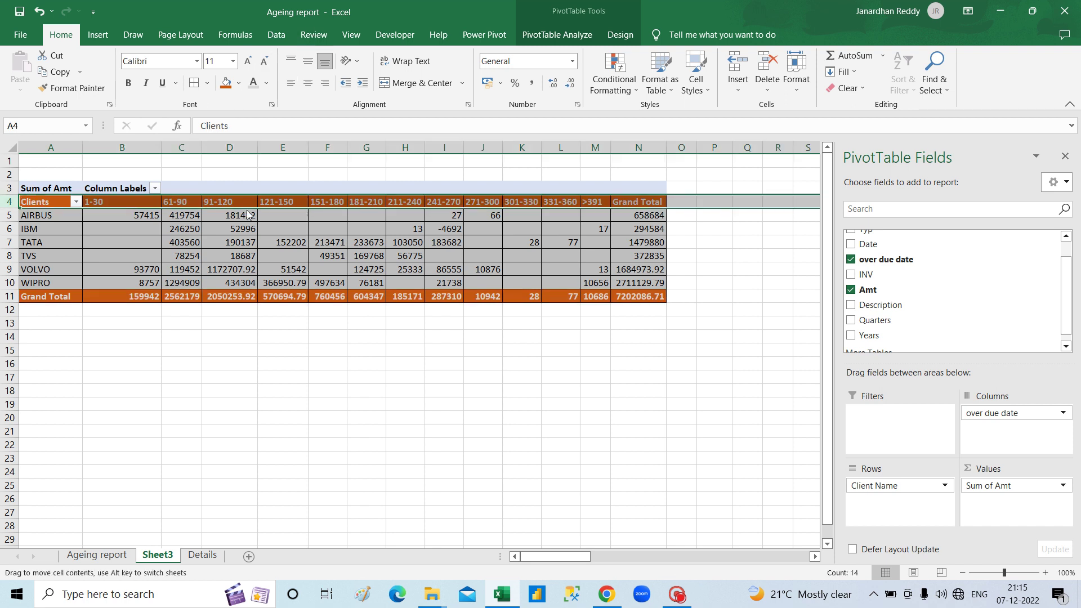
click(127, 228)
click(47, 214)
click(279, 313)
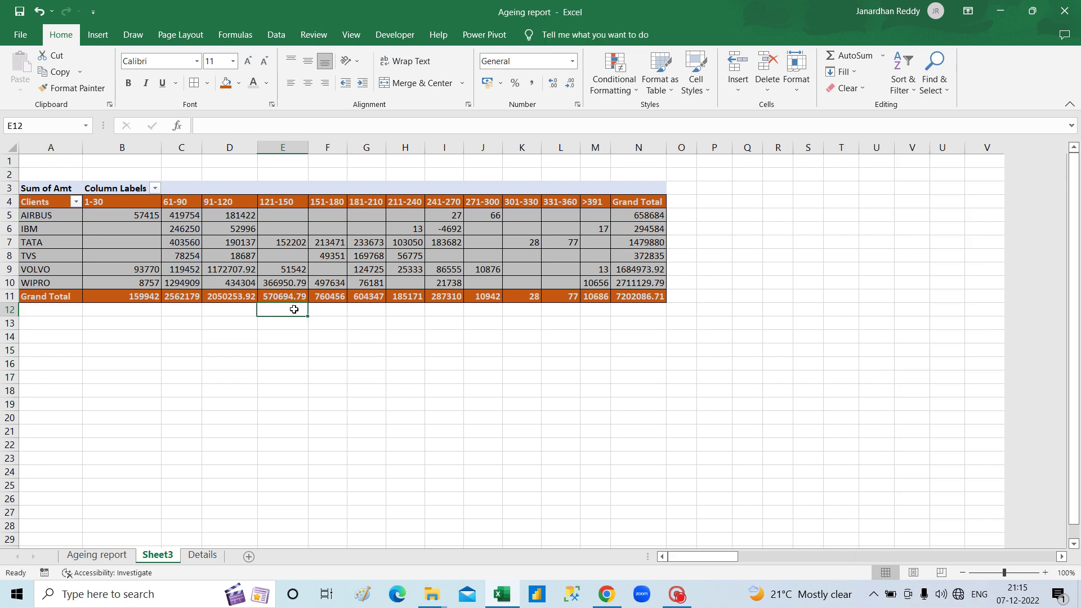
click(288, 324)
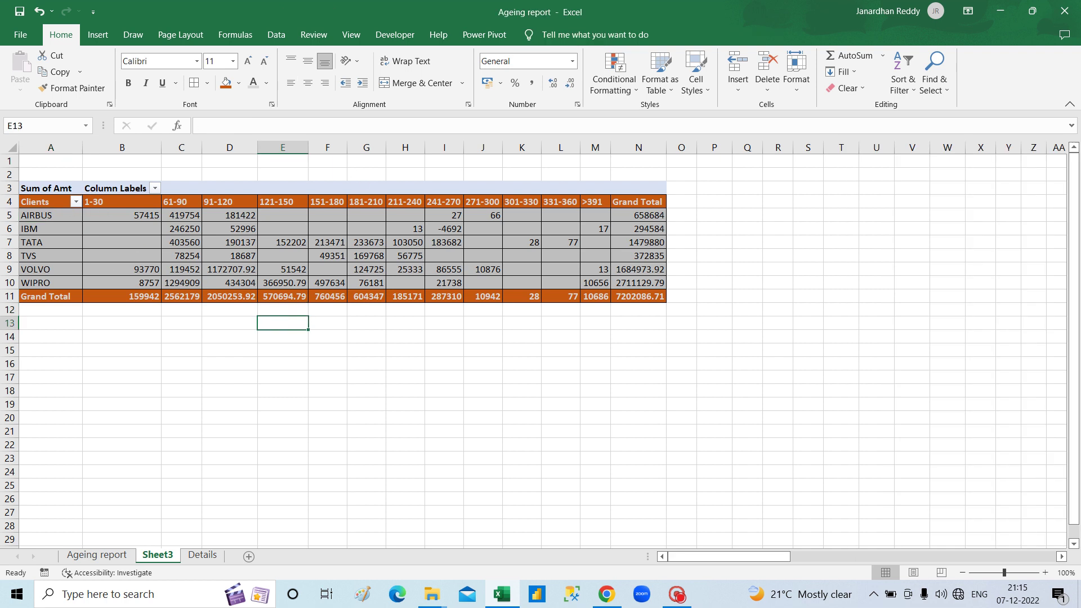
click(67, 297)
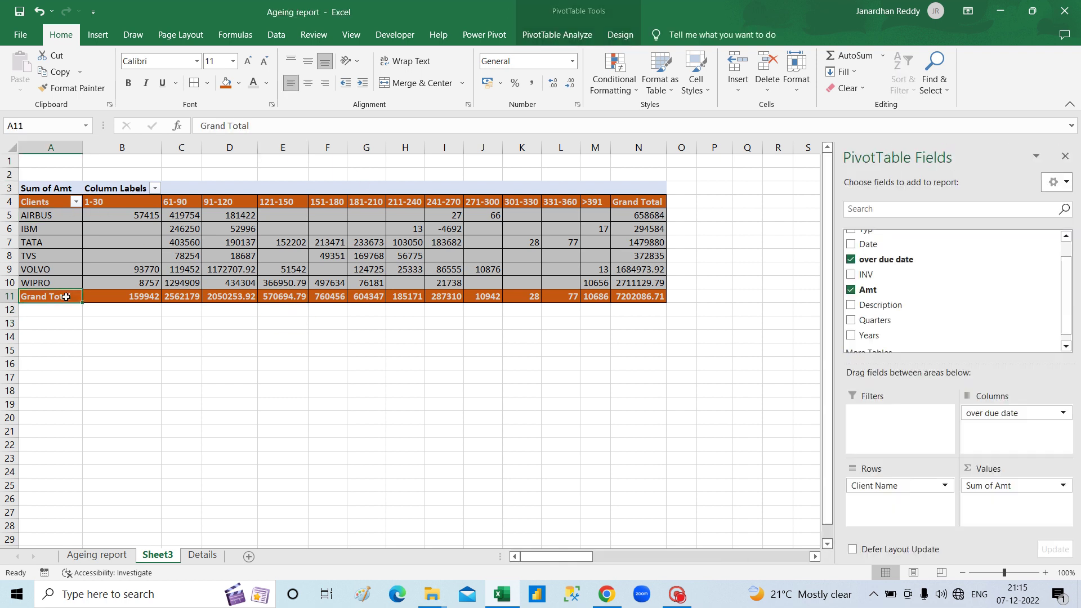
key(Down)
key(Up)
key(Up)
key(Up)
key(Up)
key(Up)
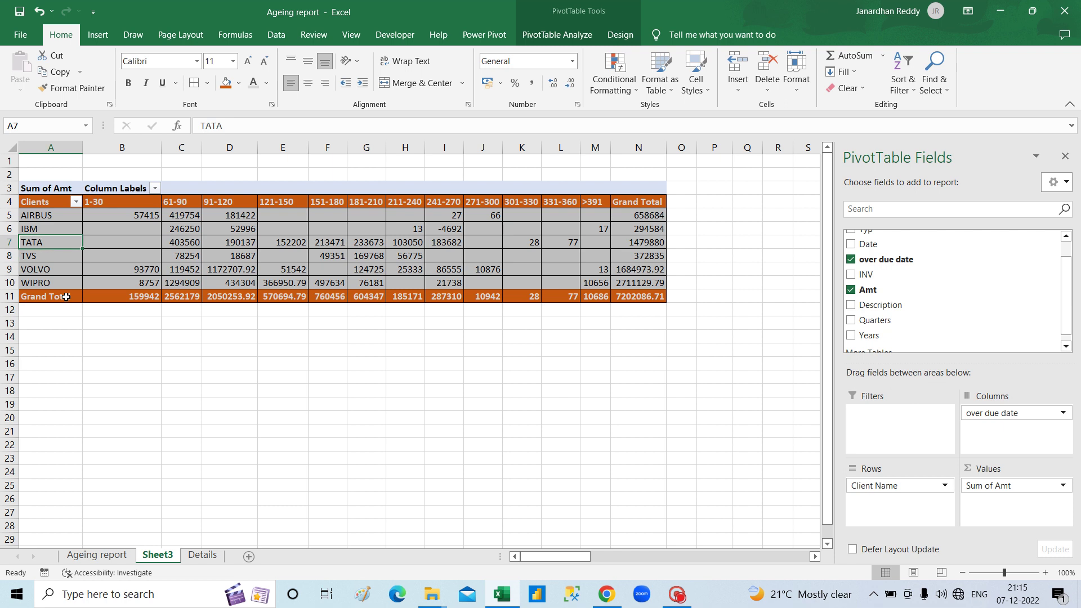
key(Up)
click(379, 391)
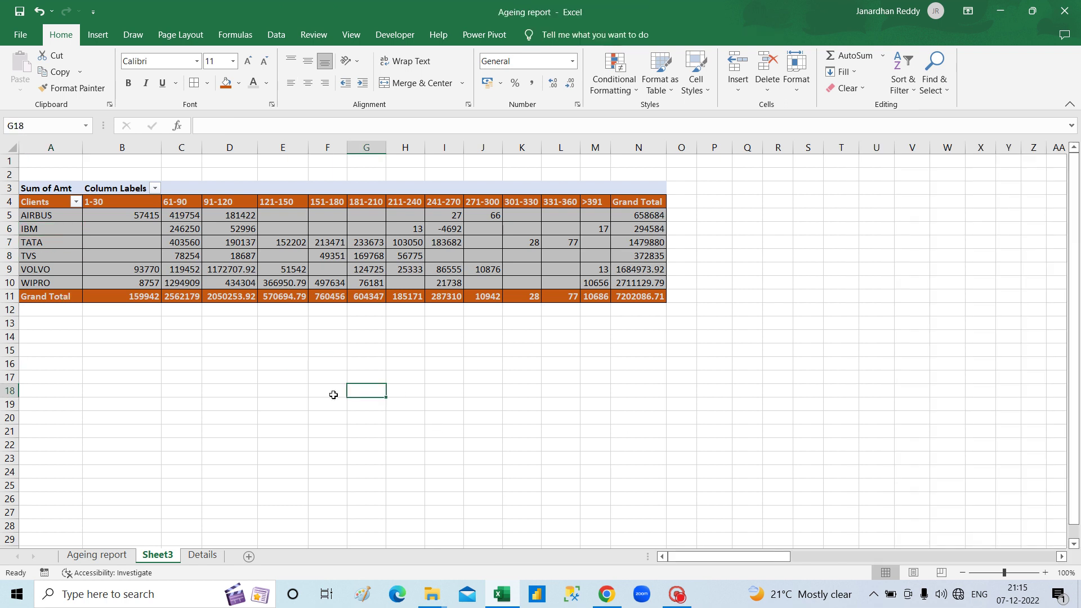
click(54, 315)
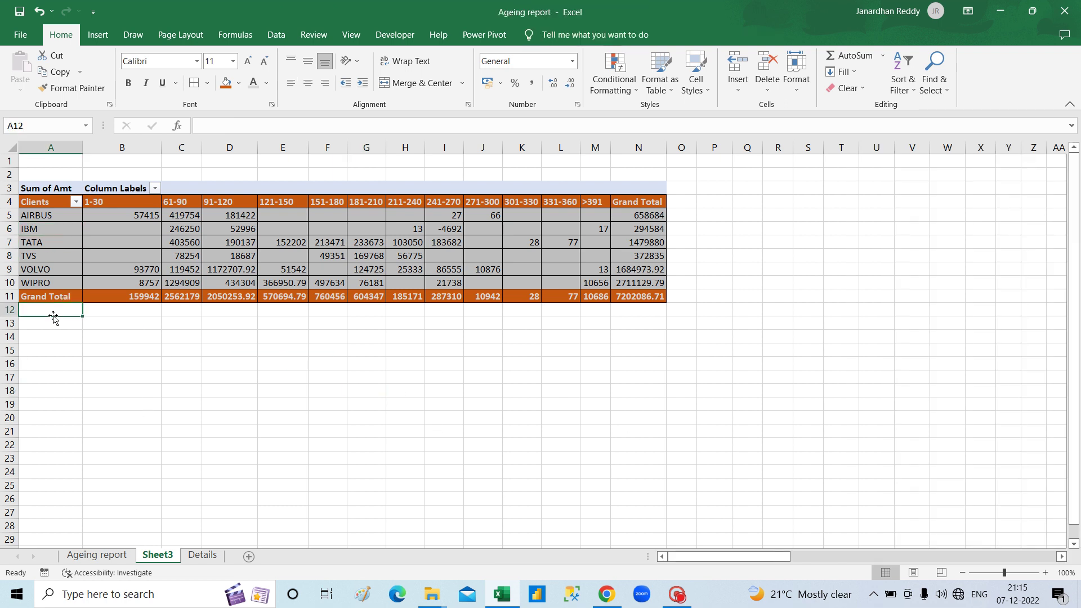
key(Up)
key(Up)
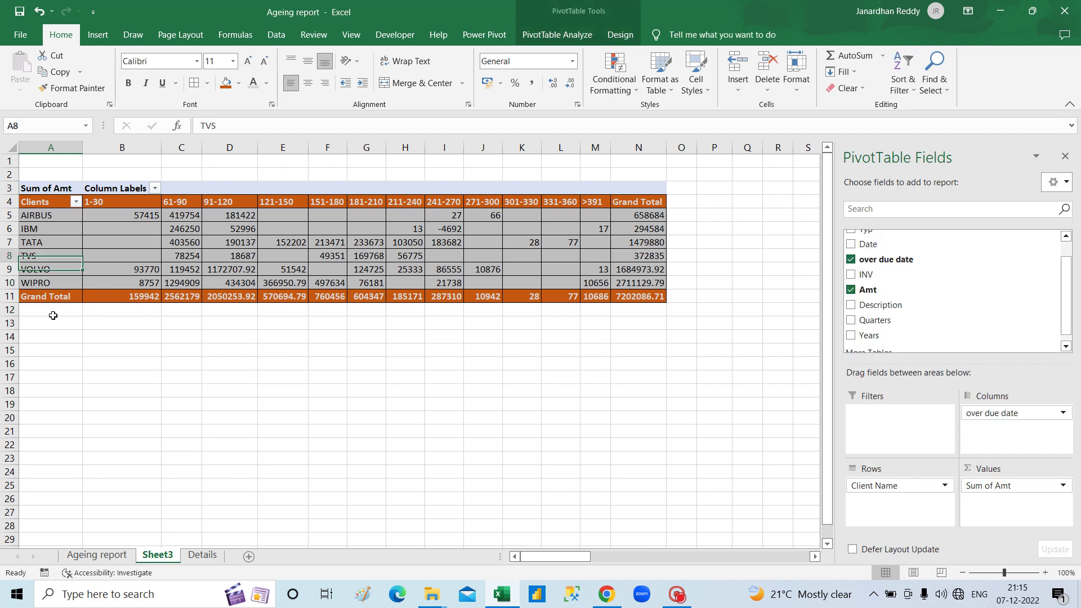
key(Up)
key(Up)
key(Down)
key(Down)
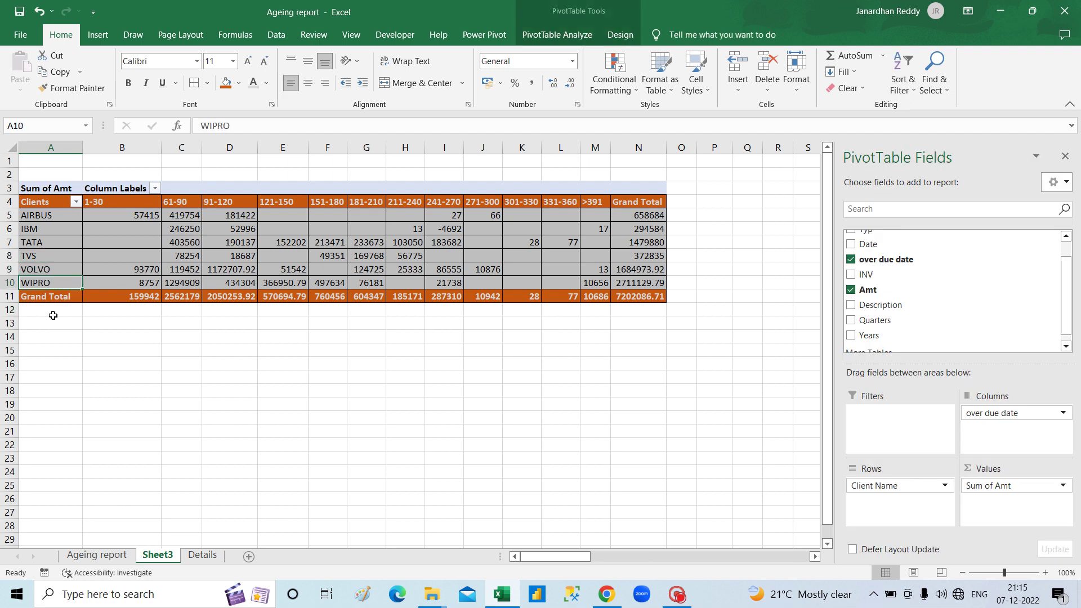
key(Down)
key(Down)
key(Down)
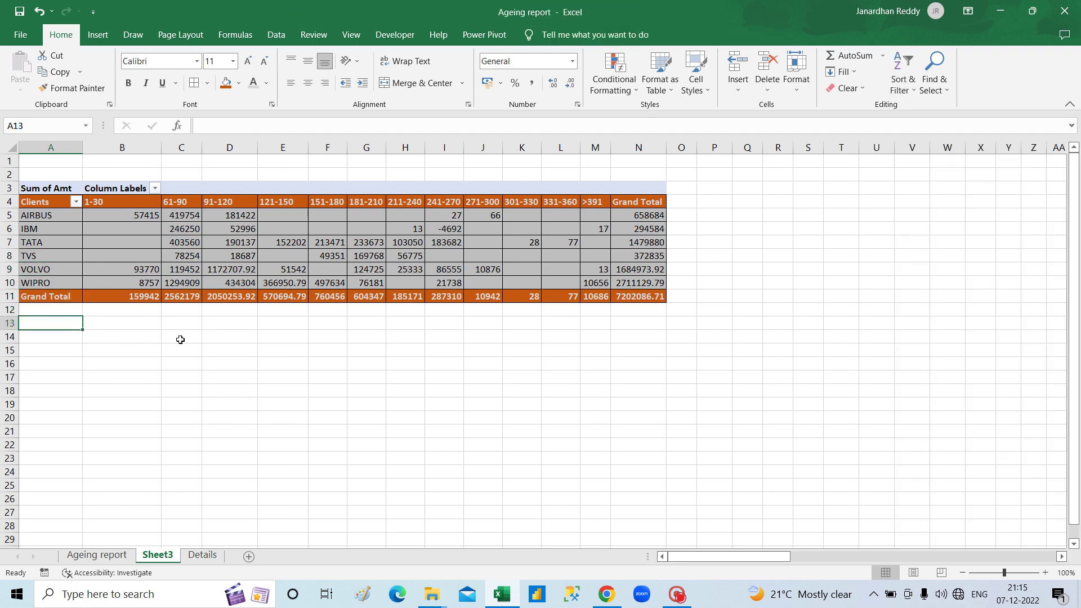